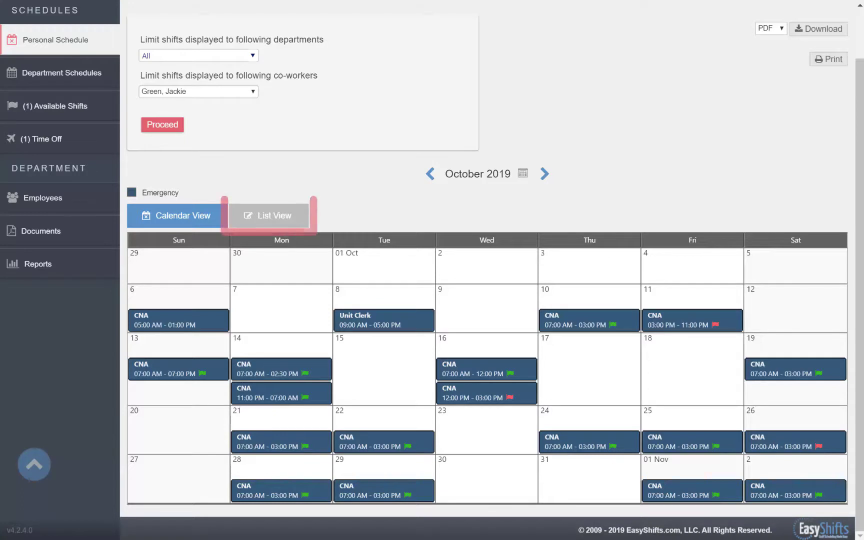
- Toggle to list view and back, then filter the October 2019 calendar to another co-worker's Unit Clerk shifts
left_click(278, 216)
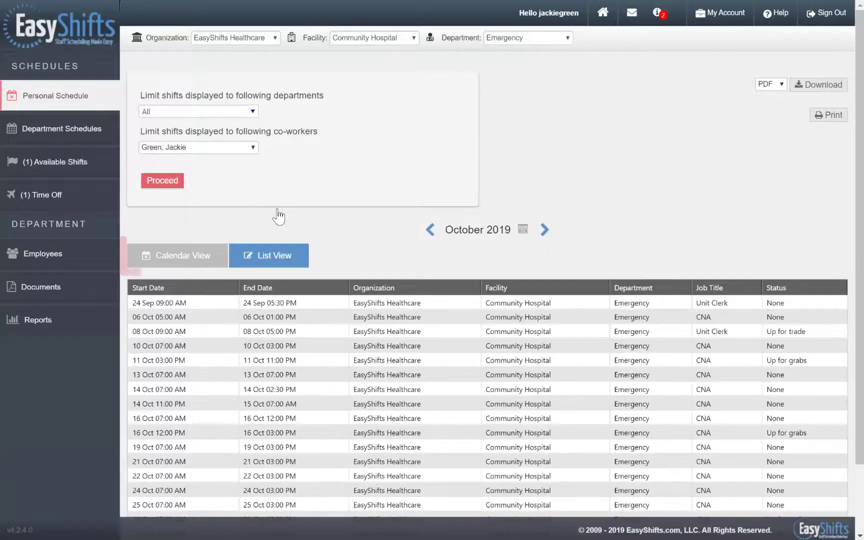
left_click(192, 258)
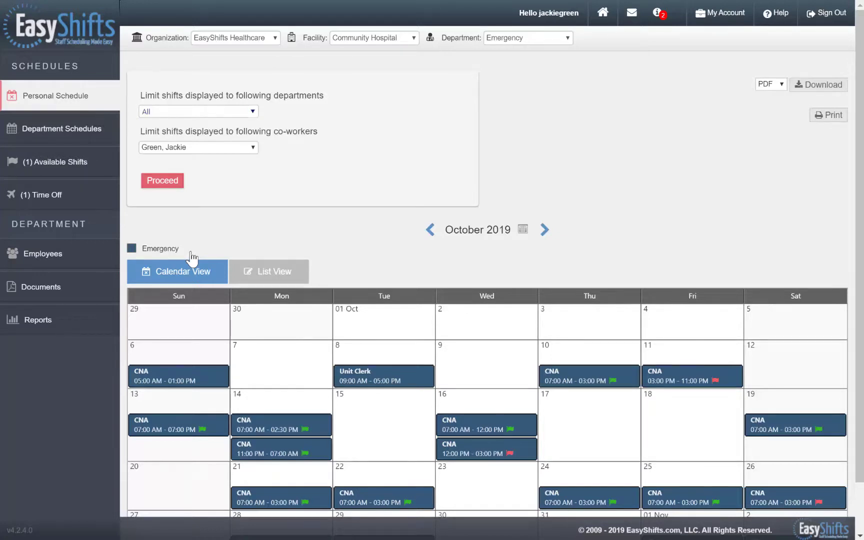
left_click(253, 148)
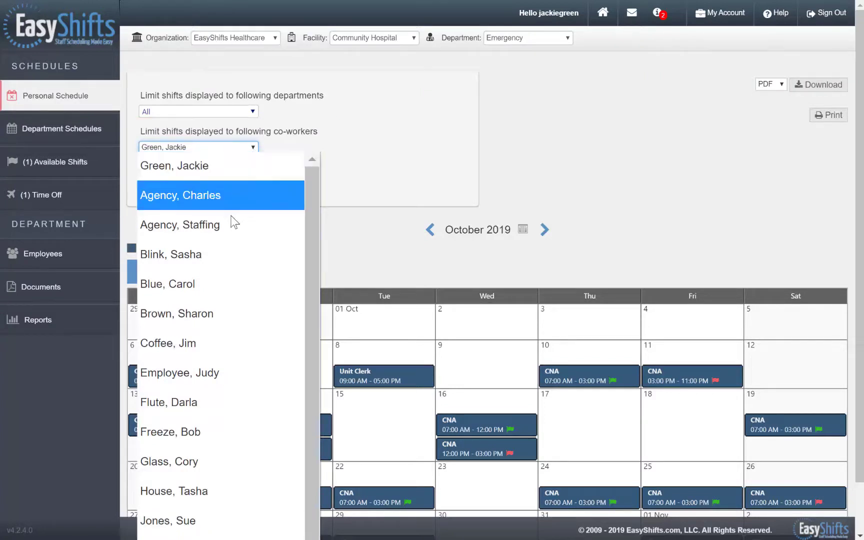
left_click(199, 283)
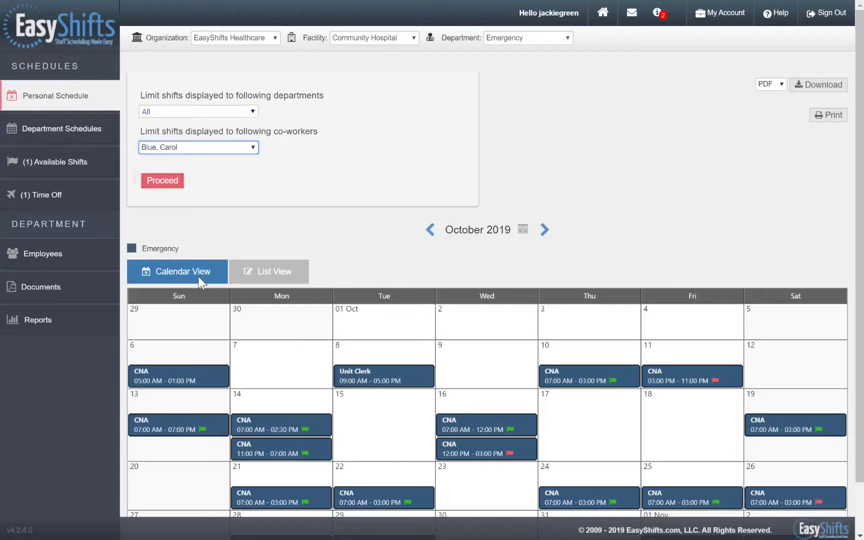
left_click(176, 184)
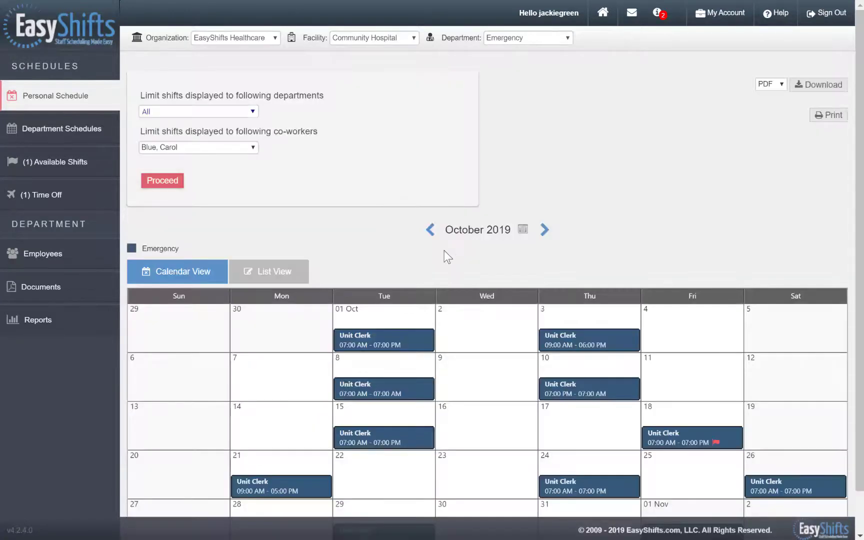
scroll(445, 256, "down", 1)
scroll(447, 256, "down", 1)
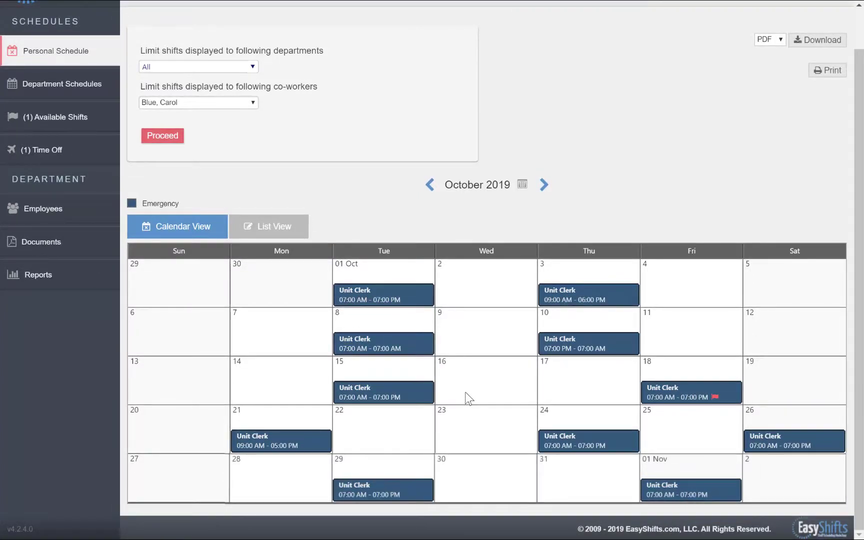
- Open Department Schedules, select the week 10/27/2019 - 11/3/2019, and scroll down to the CNA rows
left_click(83, 95)
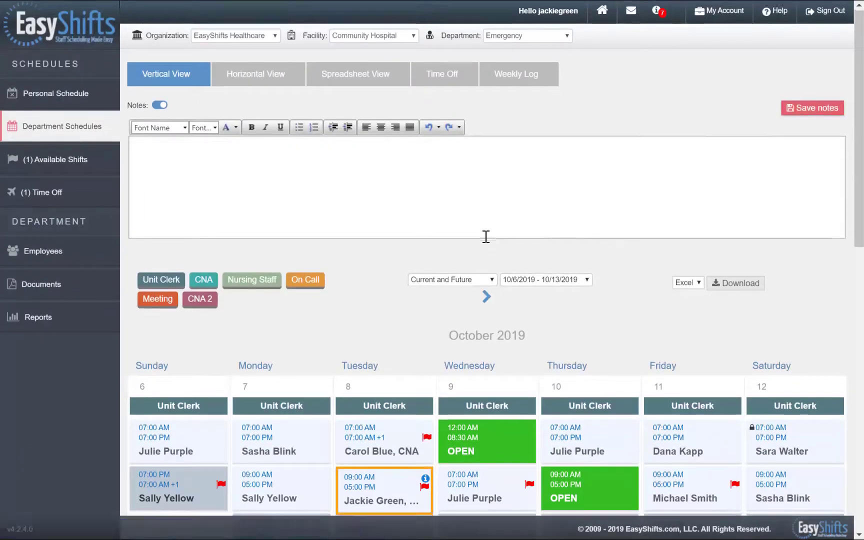
scroll(484, 239, "down", 5)
scroll(486, 244, "down", 2)
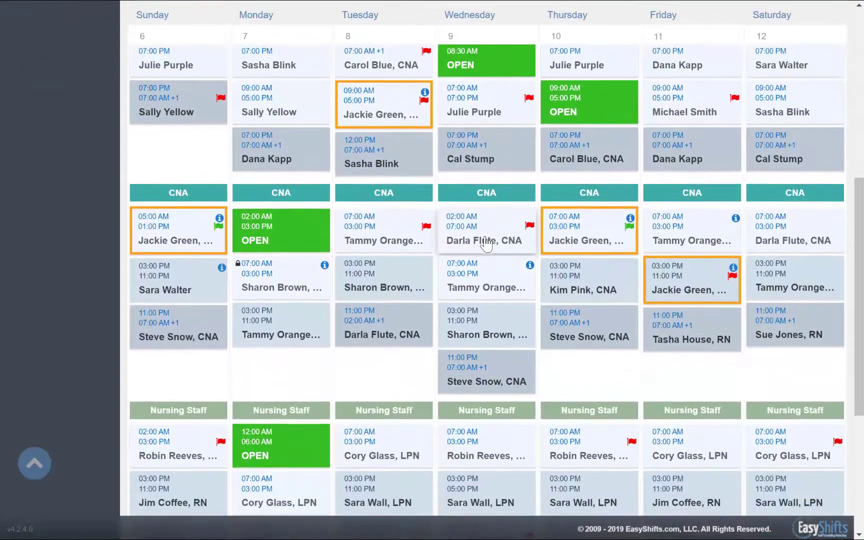
scroll(486, 244, "up", 6)
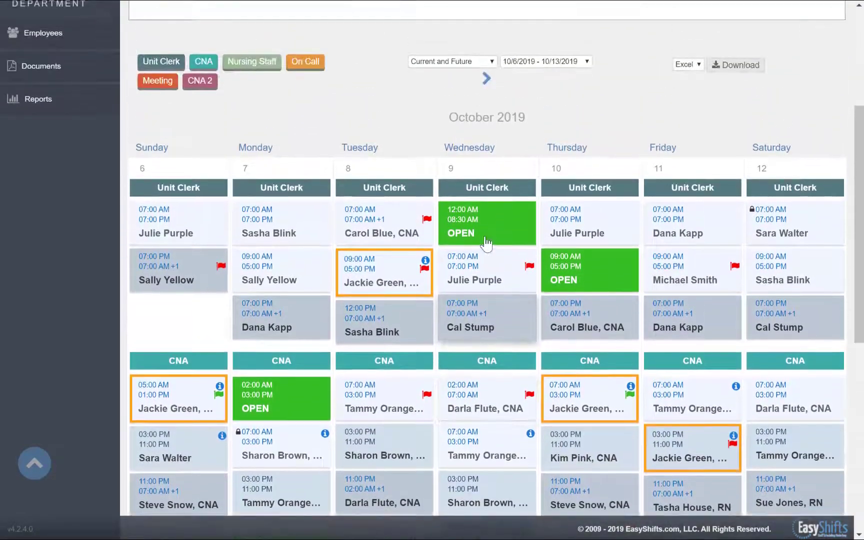
scroll(486, 245, "up", 1)
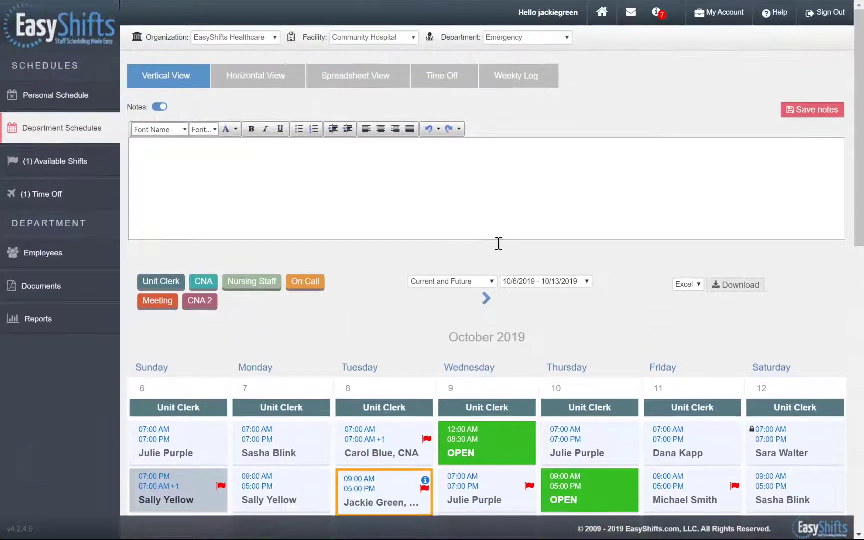
left_click(582, 282)
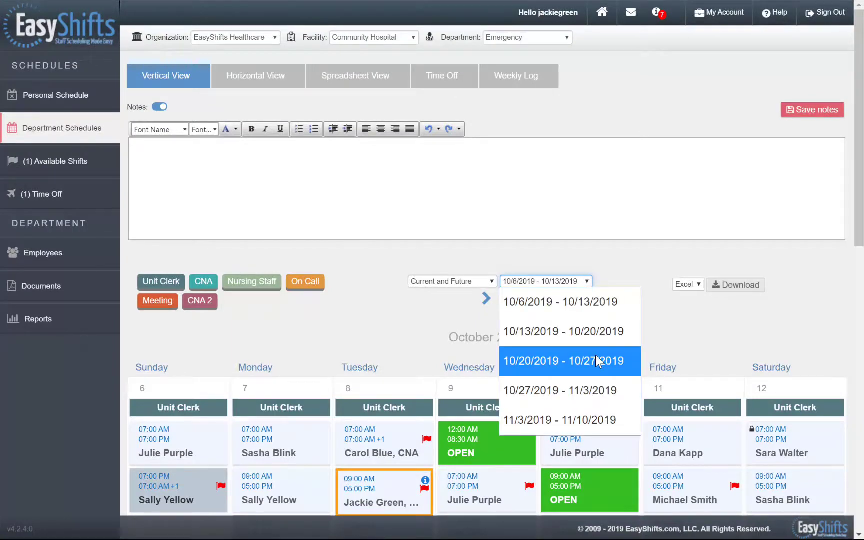
left_click(601, 390)
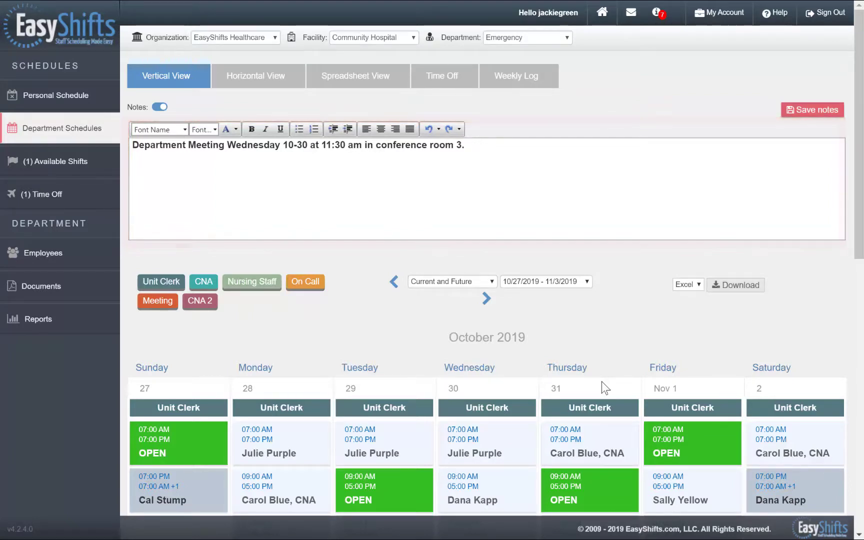
scroll(602, 382, "down", 3)
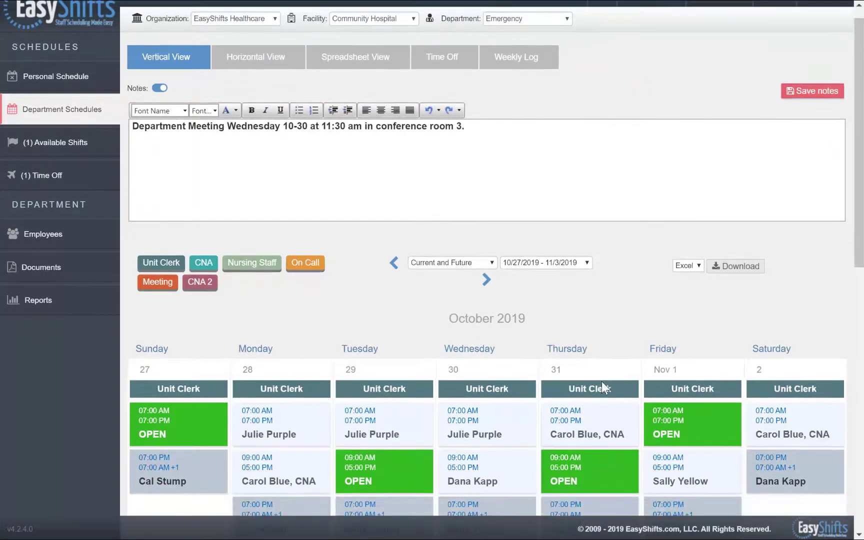
scroll(602, 387, "down", 5)
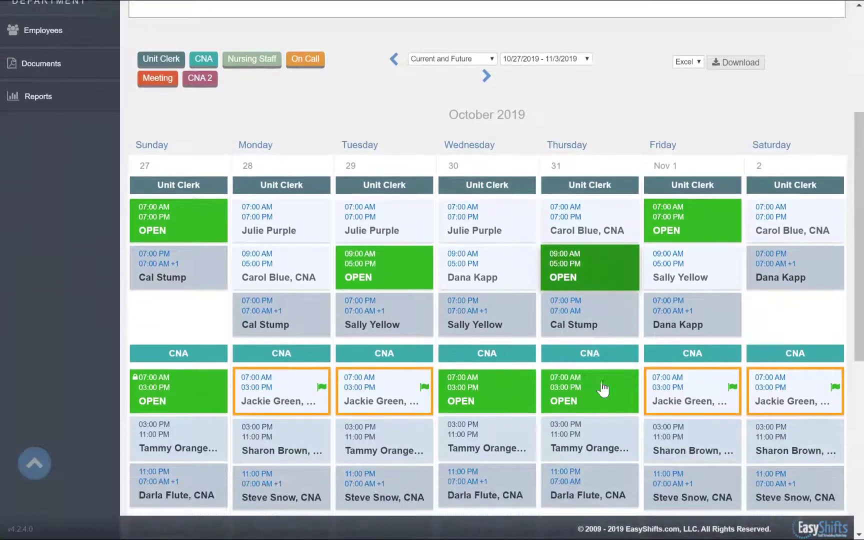
scroll(602, 387, "down", 3)
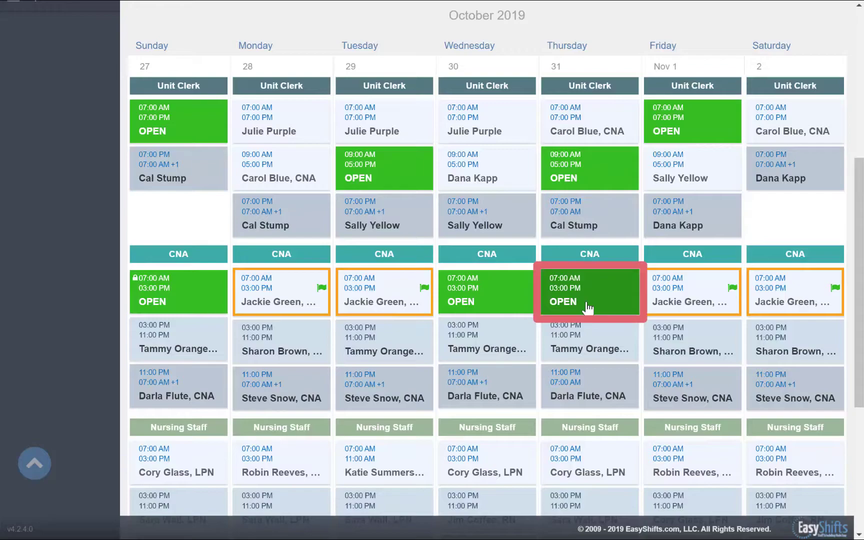
- Pick up the open Thursday 10/31 CNA shift and check its details
left_click(587, 306)
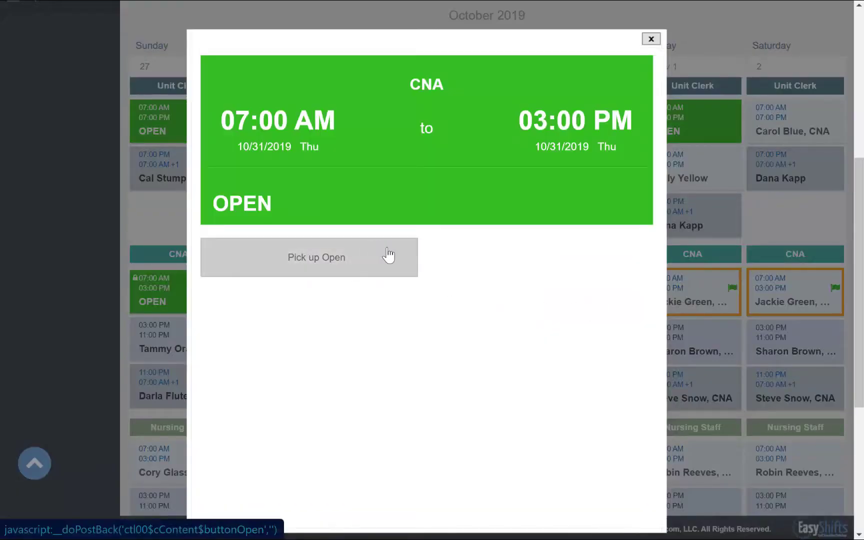
left_click(388, 255)
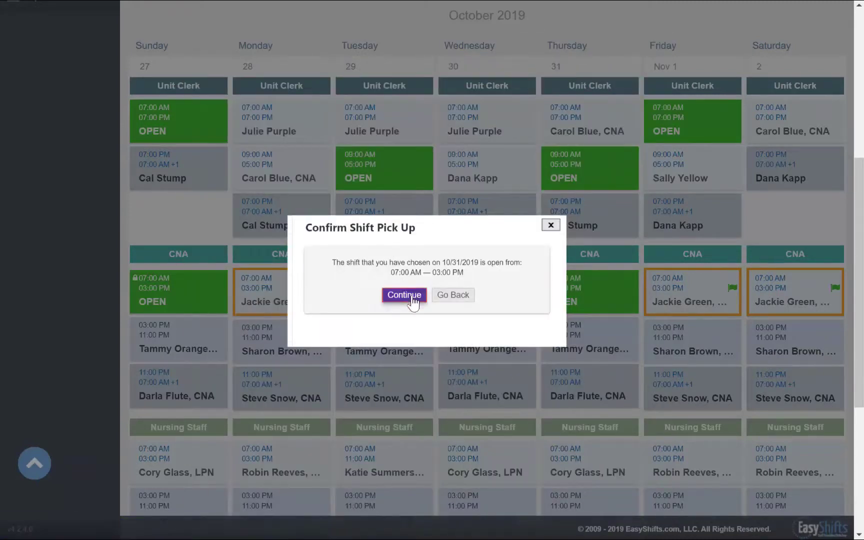
left_click(413, 299)
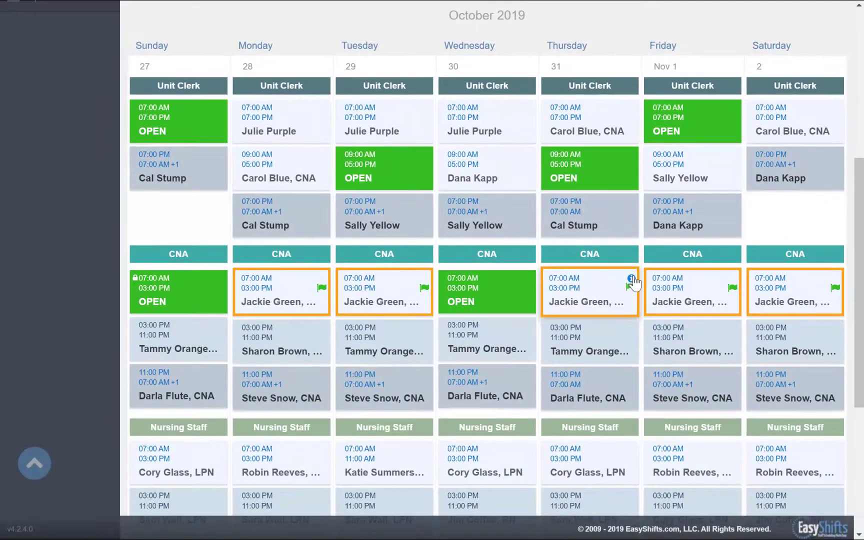
left_click(633, 281)
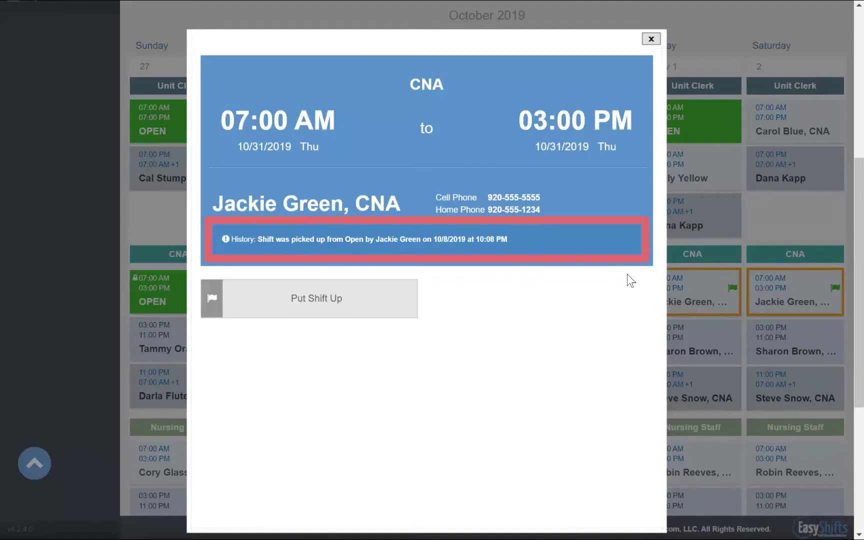
left_click(645, 38)
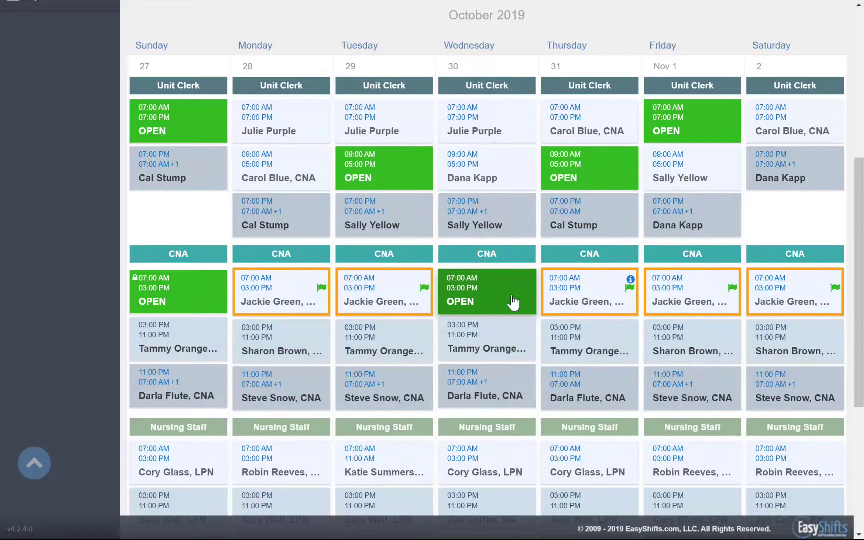
- Try to pick up Wednesday's open CNA shift and dismiss the overtime denial
left_click(513, 301)
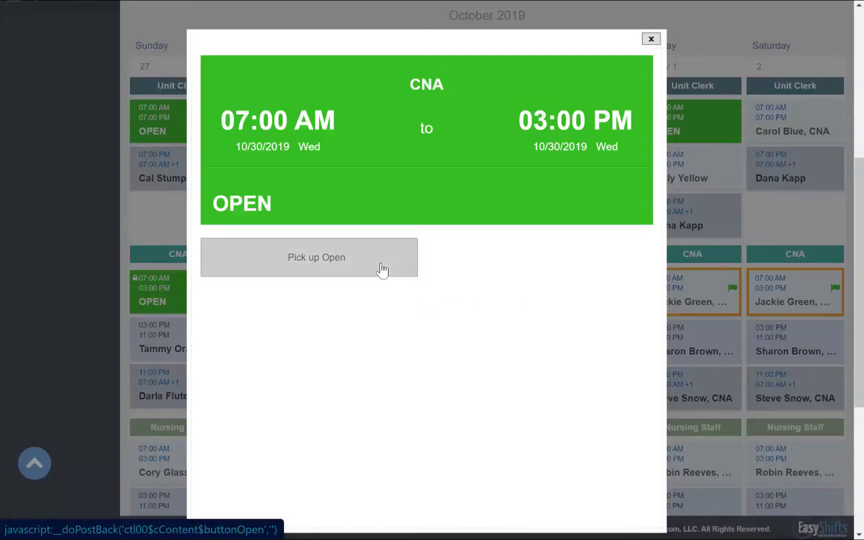
left_click(382, 270)
left_click(409, 297)
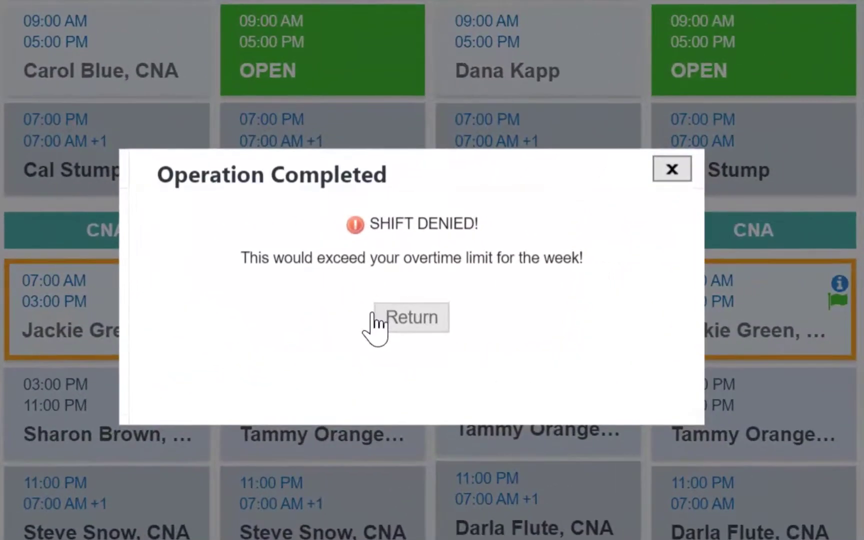
left_click(418, 320)
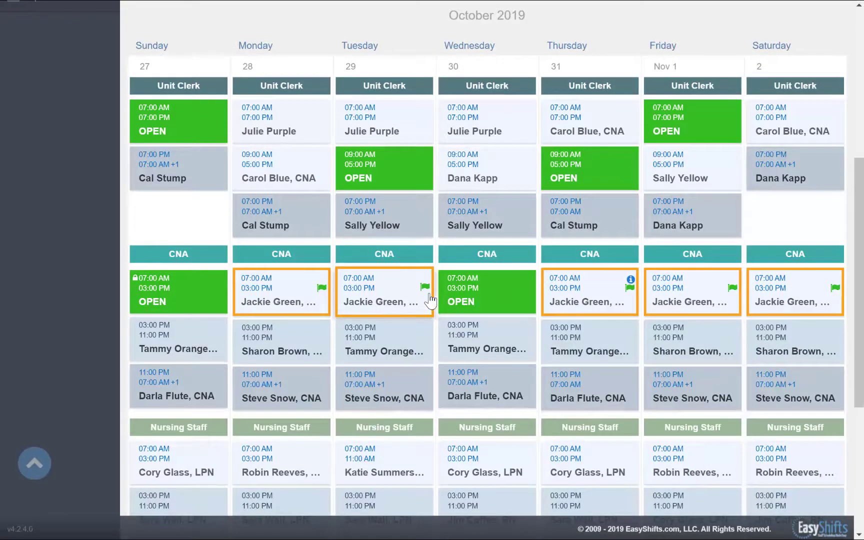
- Mark the Saturday CNA shift as Up for grabs, verify its new status, and scroll back up
left_click(787, 294)
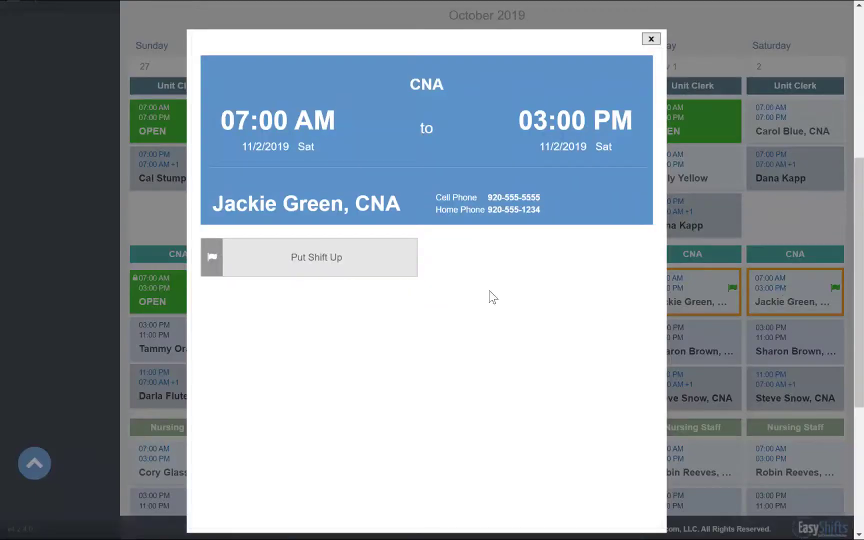
left_click(397, 275)
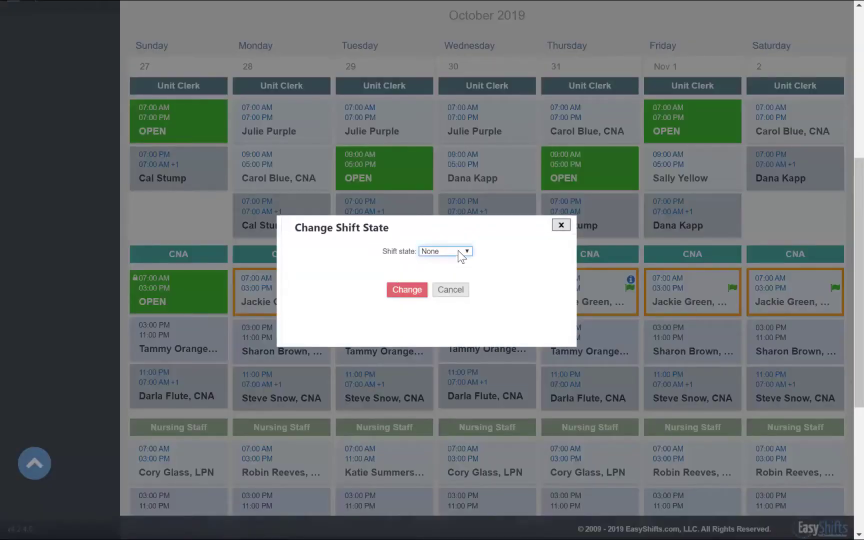
left_click(461, 254)
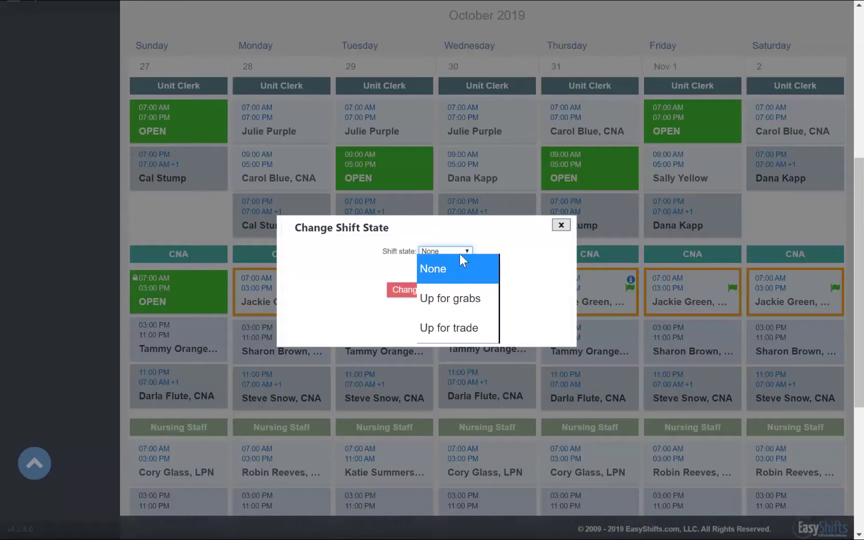
left_click(467, 298)
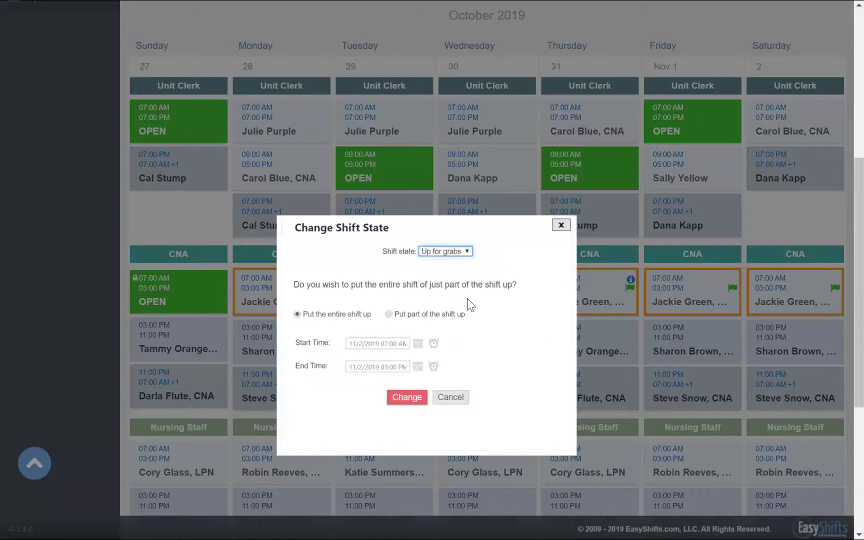
left_click(405, 400)
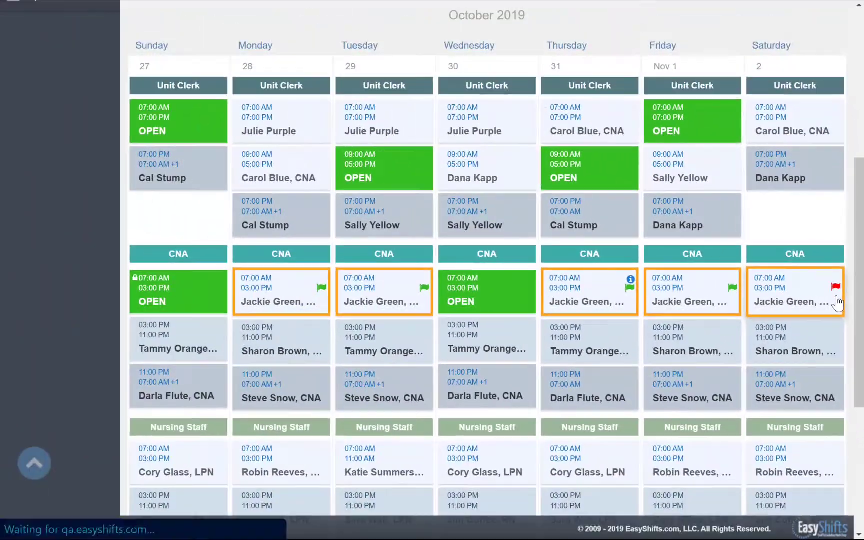
left_click(838, 303)
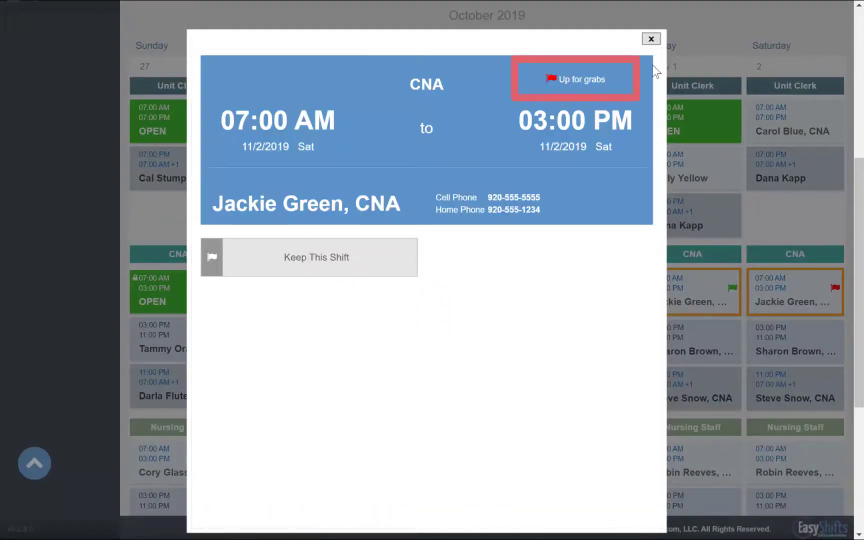
left_click(649, 40)
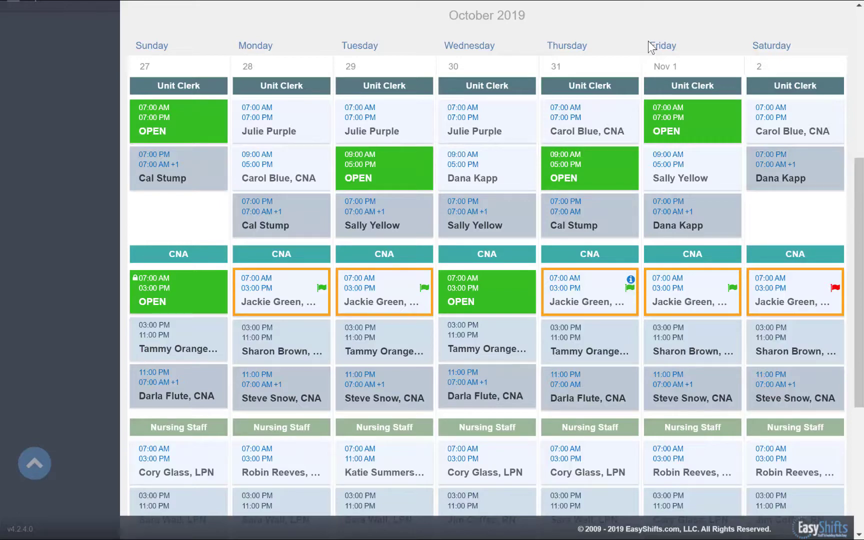
scroll(648, 45, "up", 6)
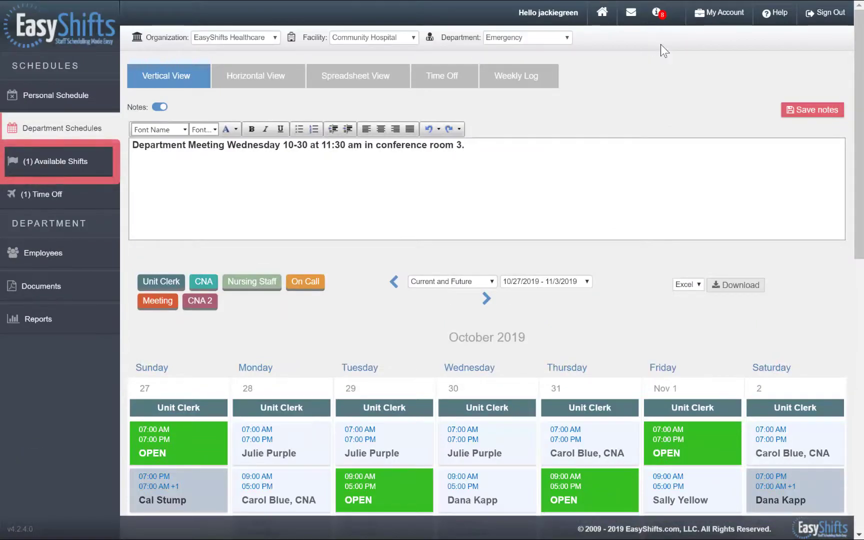
- Review the trade offers in Available Shifts, then show the Open Shifts list
left_click(96, 168)
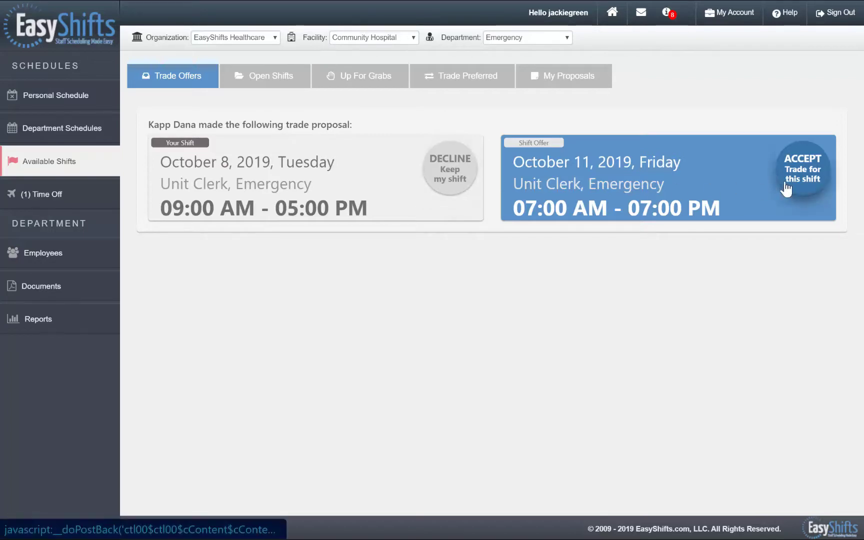
left_click(284, 93)
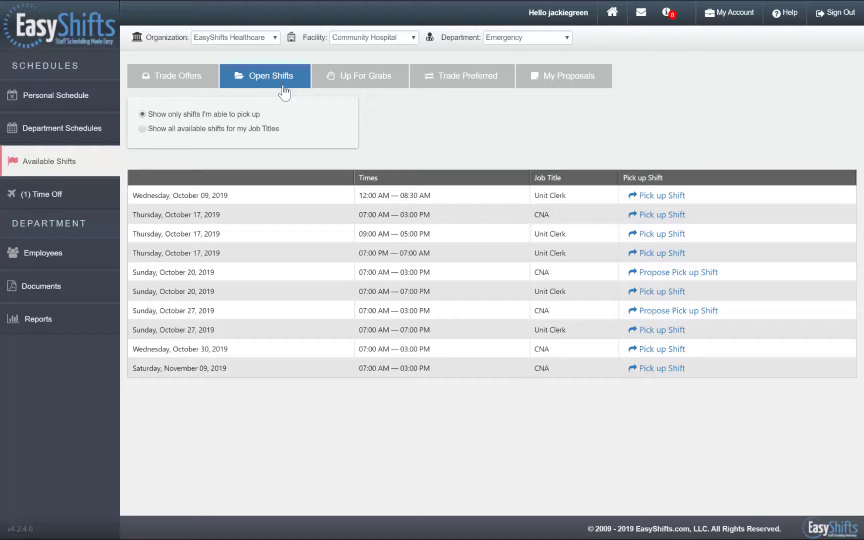
- Browse the Up For Grabs, Trade Preferred and My Proposals lists, then open Time Off
left_click(362, 85)
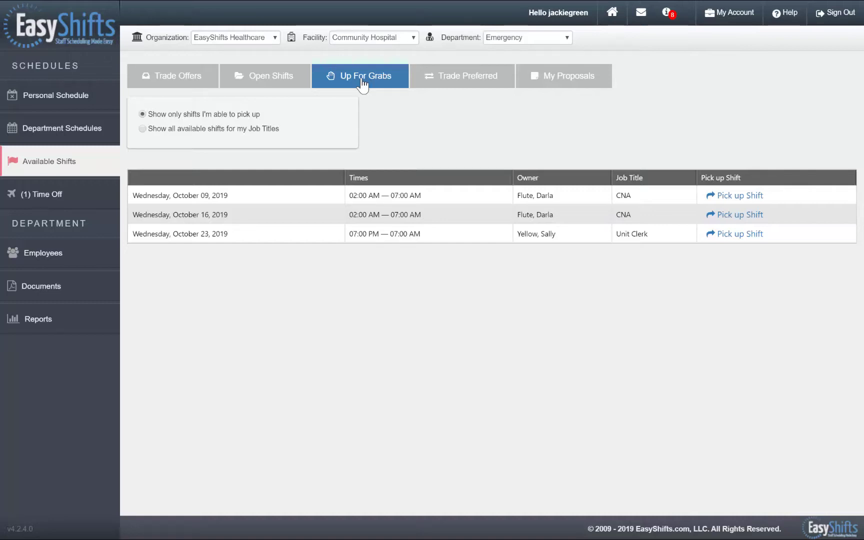
left_click(450, 84)
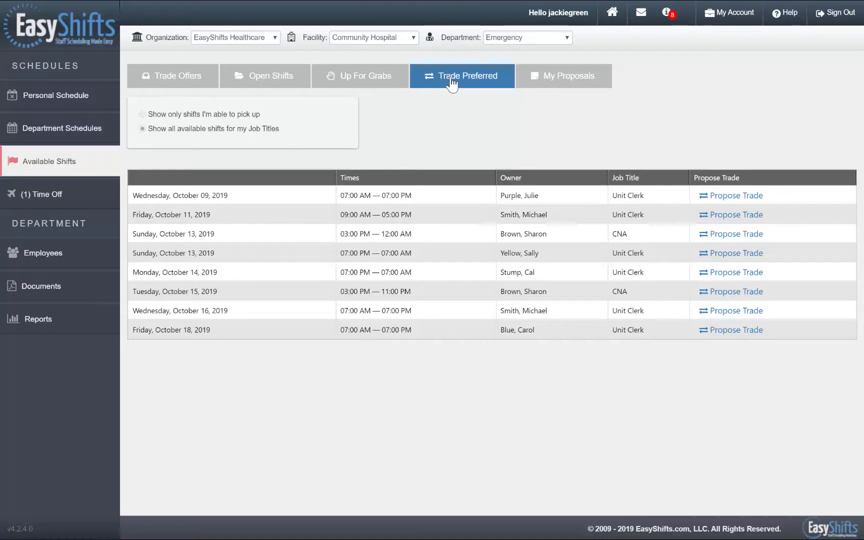
left_click(547, 82)
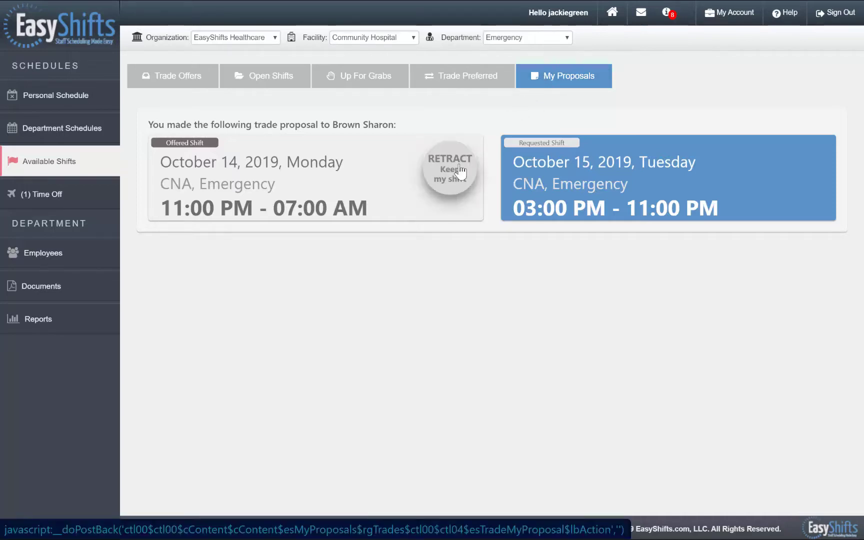
left_click(99, 198)
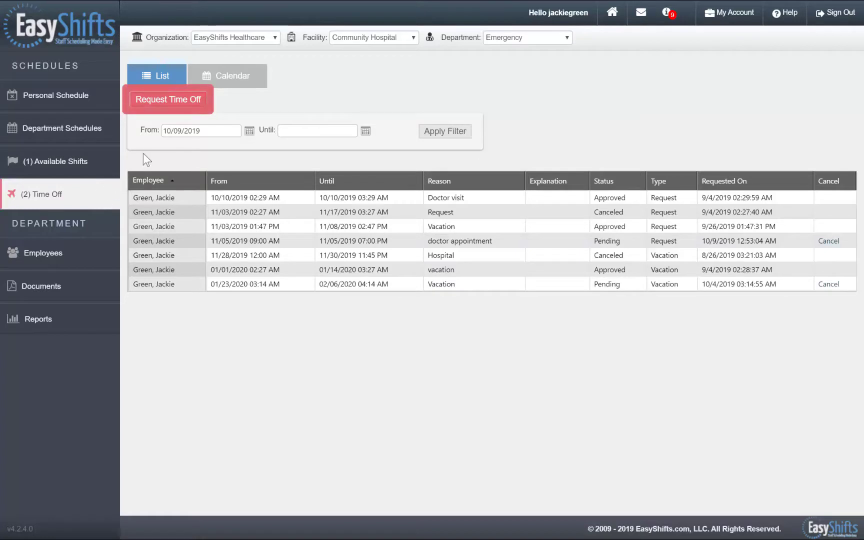
- Start a new time-off request with reason 'vacation' and type Vacation
left_click(194, 102)
left_click(311, 141)
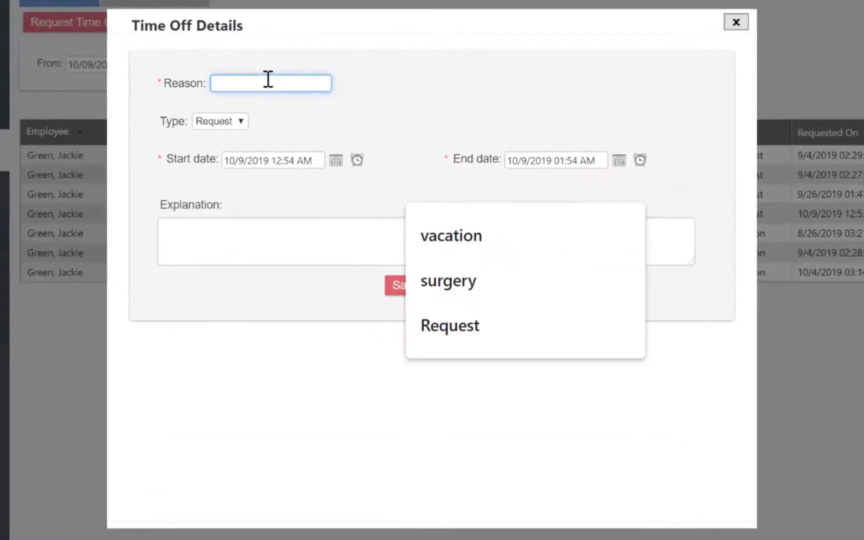
type("vacation")
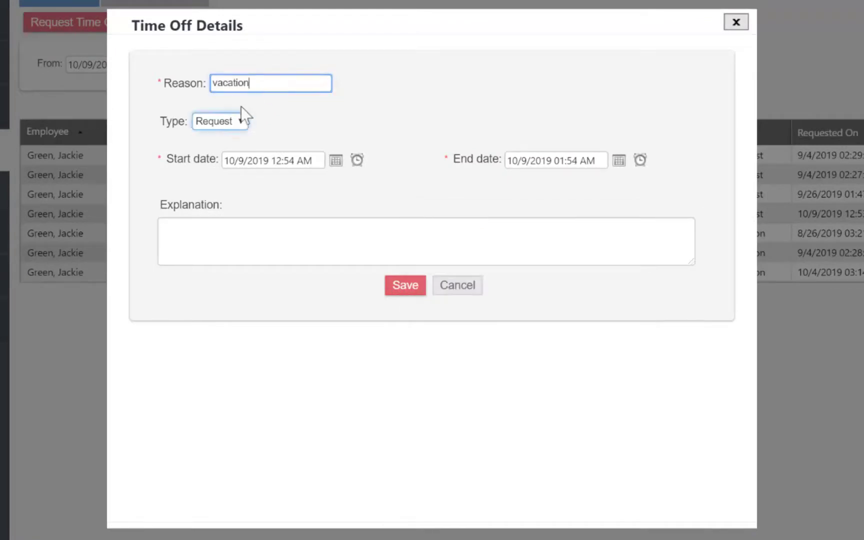
left_click(236, 121)
left_click(239, 175)
- Set the time-off period from 1/14/2020 12:00 AM to 1/30/2020 11:45 PM
left_click(342, 162)
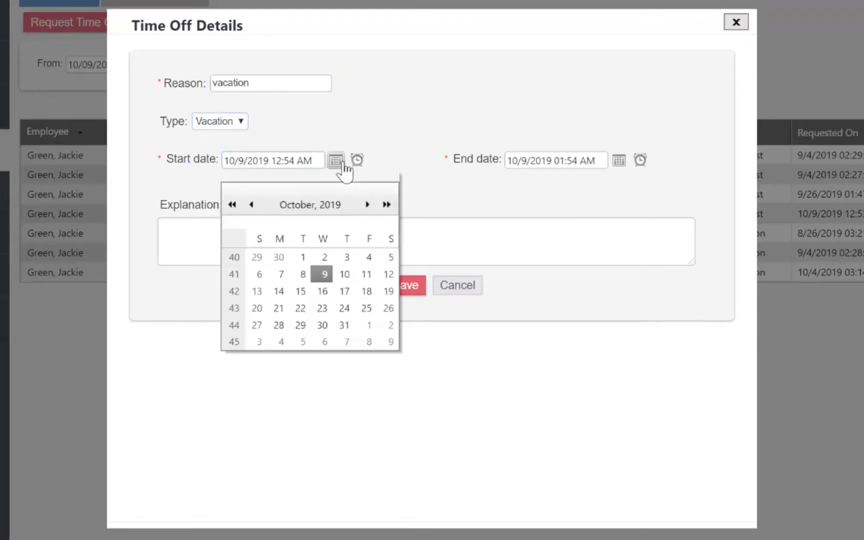
left_click(387, 205)
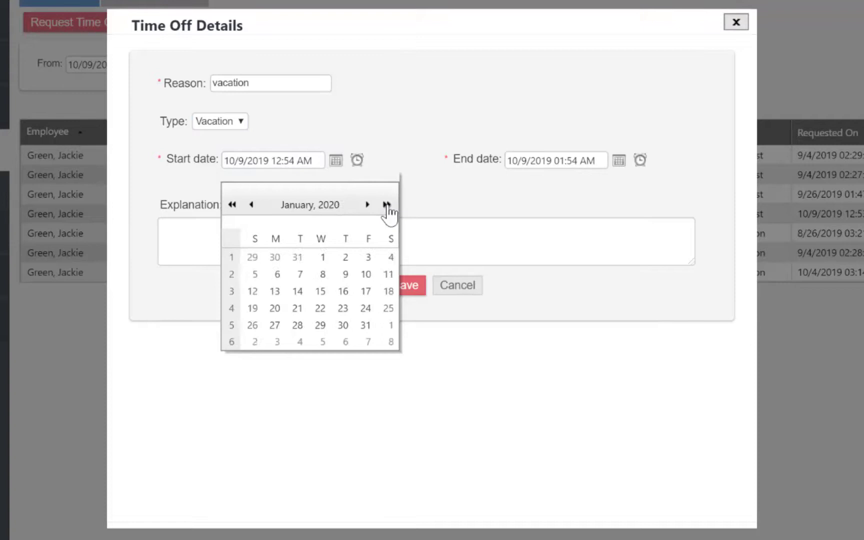
left_click(296, 294)
left_click(357, 160)
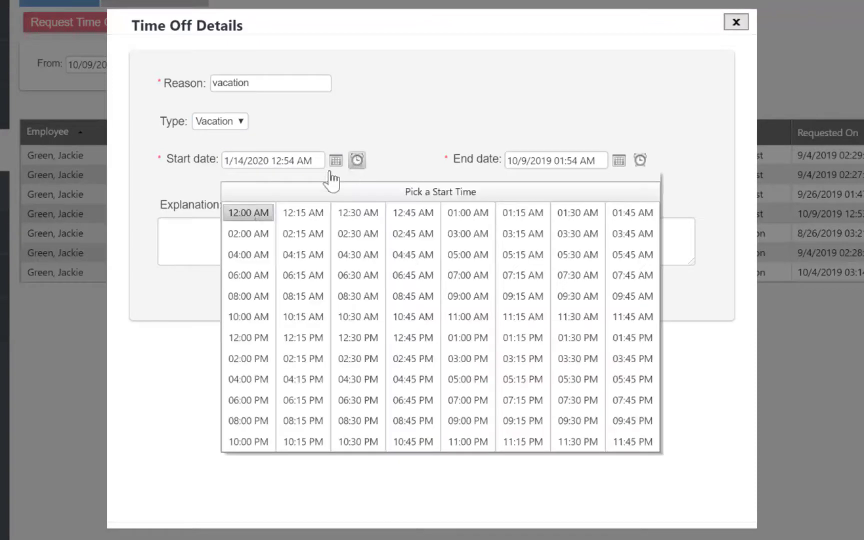
left_click(264, 214)
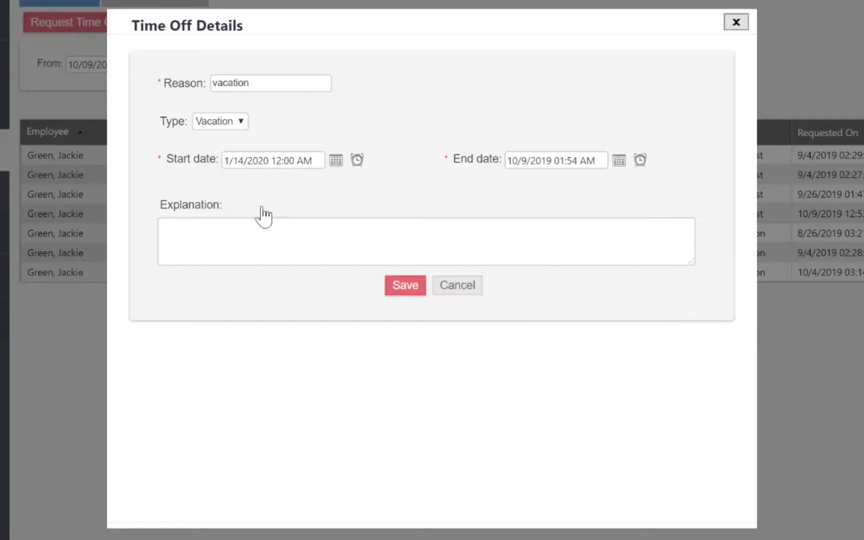
left_click(619, 160)
left_click(670, 204)
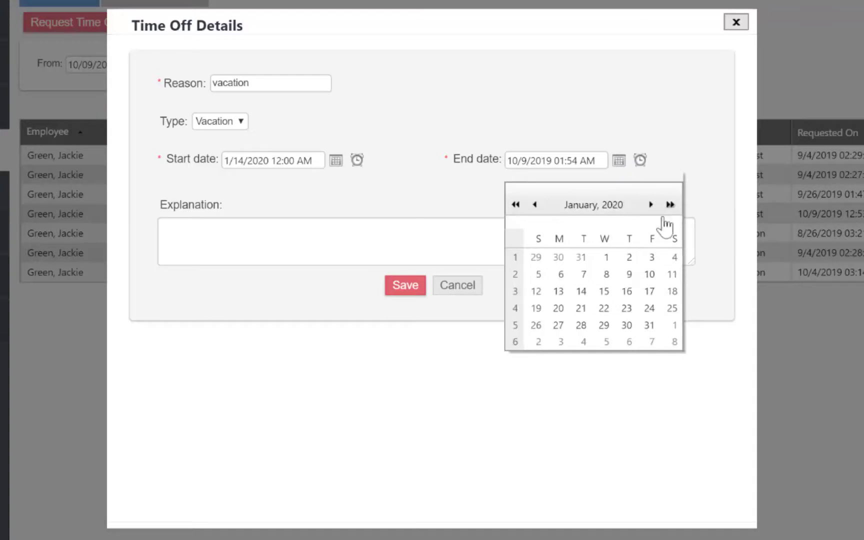
left_click(626, 325)
left_click(640, 160)
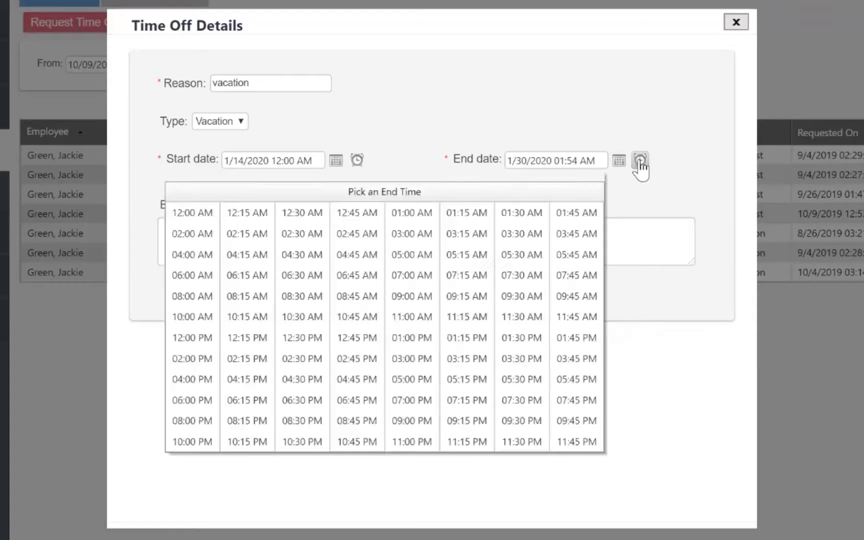
left_click(580, 450)
- Add the explanation 'Florida trip' and save the request
left_click(372, 242)
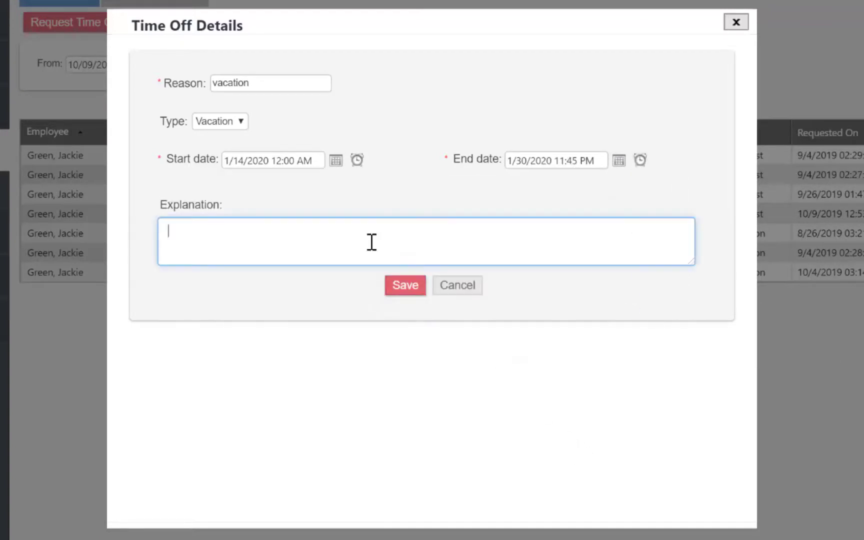
type("Florida trip")
left_click(411, 288)
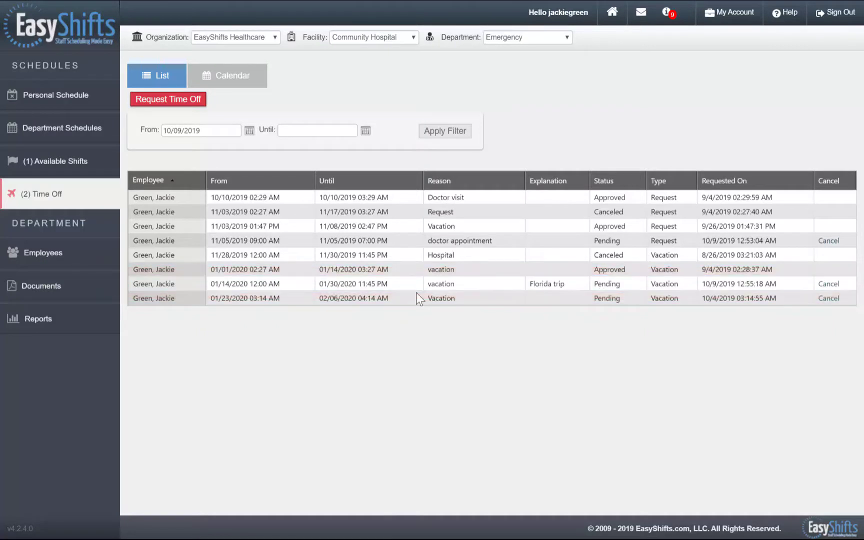
- Sign out, sign back in under another staff account's username and password, and choose the Emergency department
left_click(843, 18)
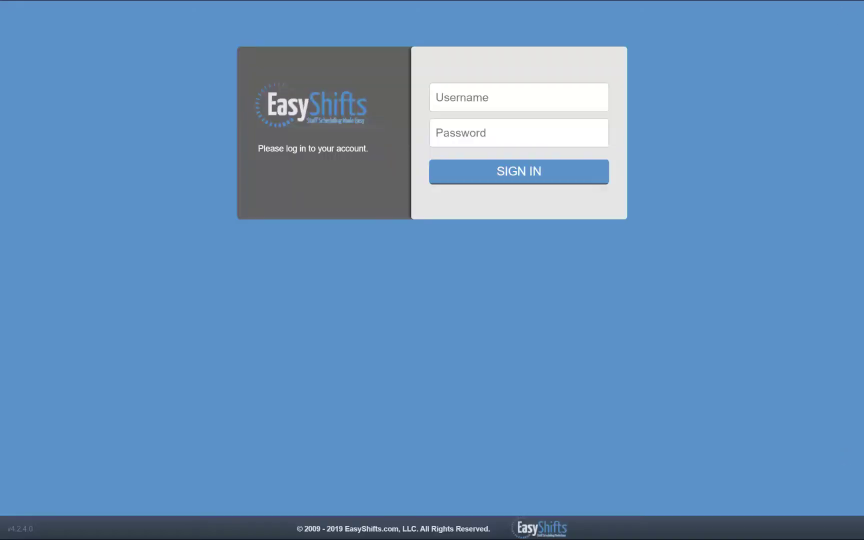
left_click(519, 97)
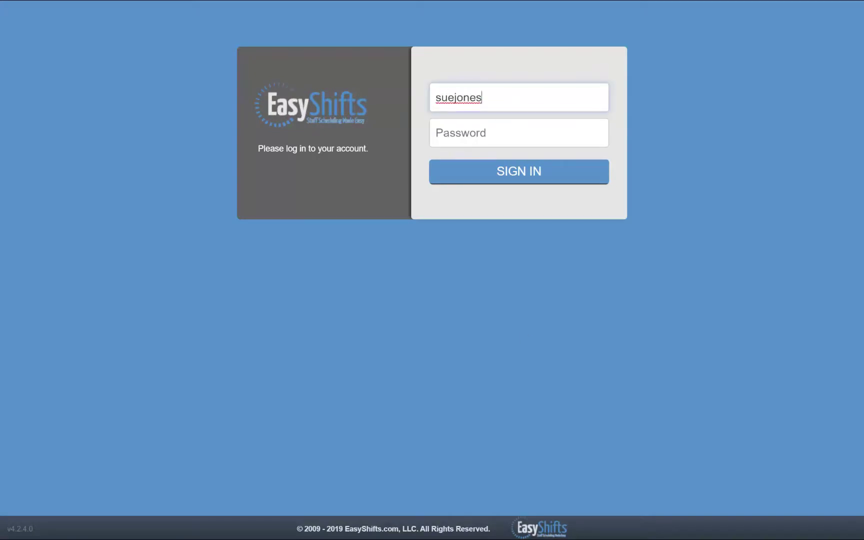
left_click(494, 141)
type("•••••••")
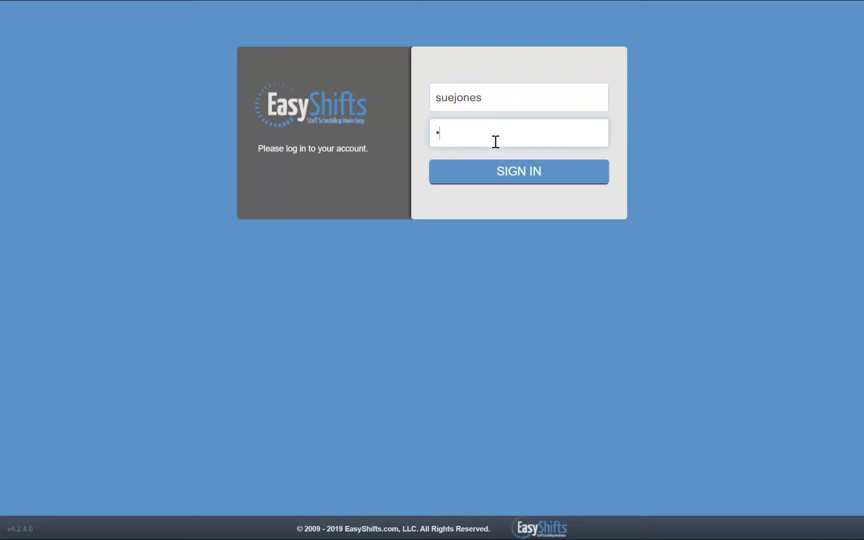
left_click(513, 172)
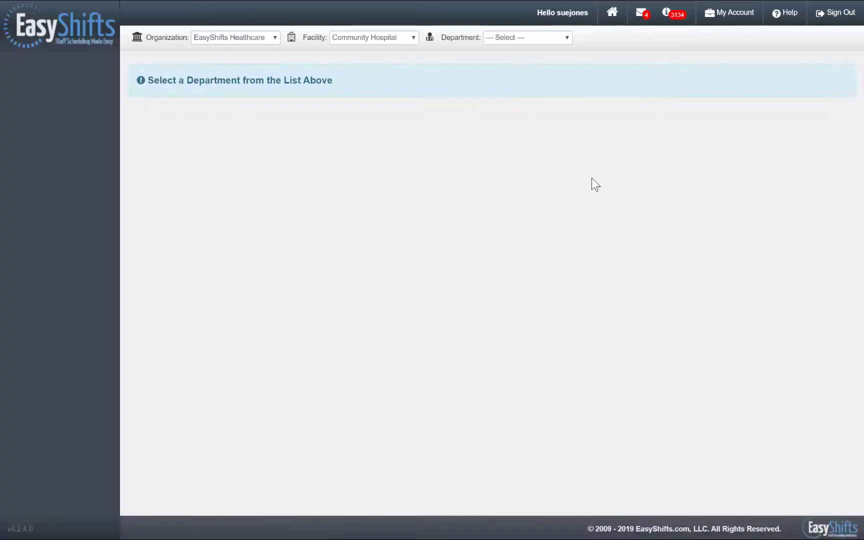
left_click(567, 41)
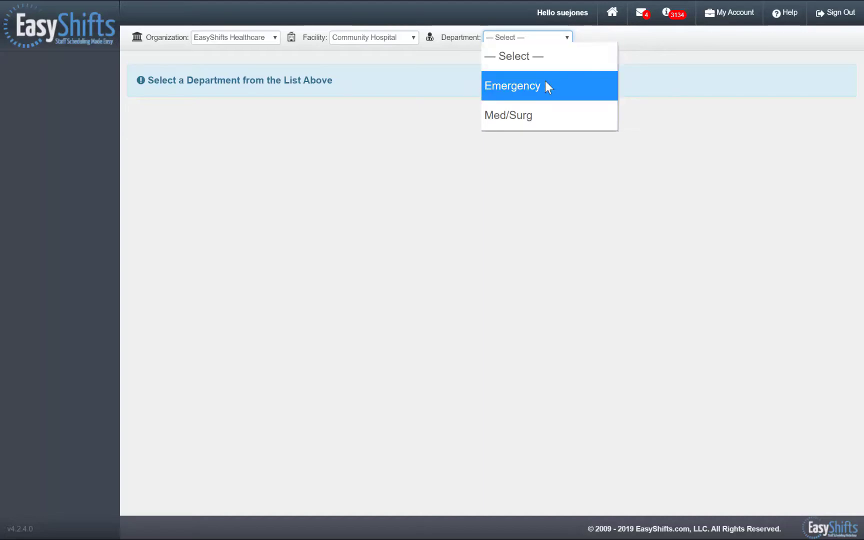
left_click(548, 87)
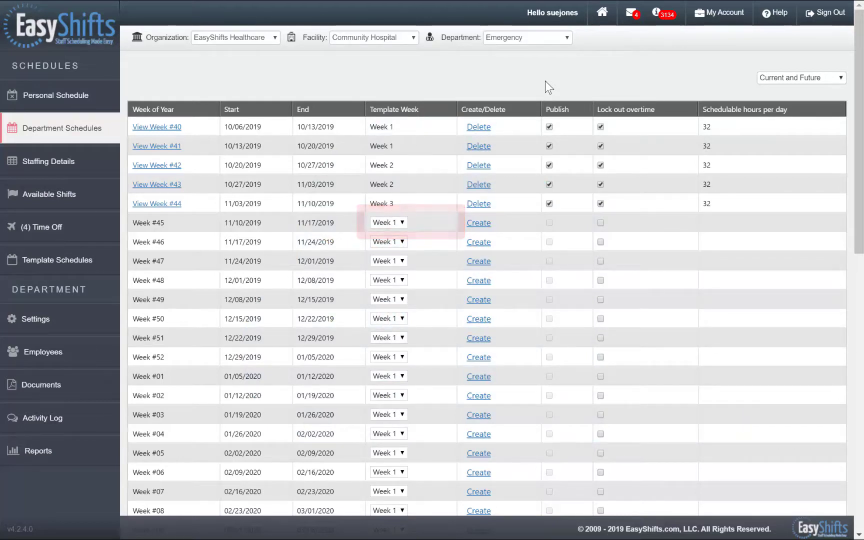
- Set Week #45 (11/10–11/17/2019) to template Week 2 and create it
left_click(402, 222)
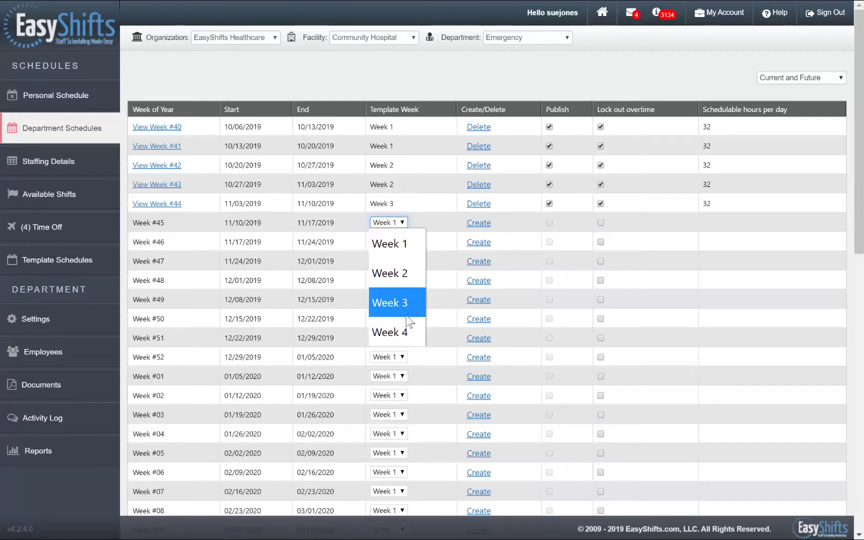
left_click(407, 281)
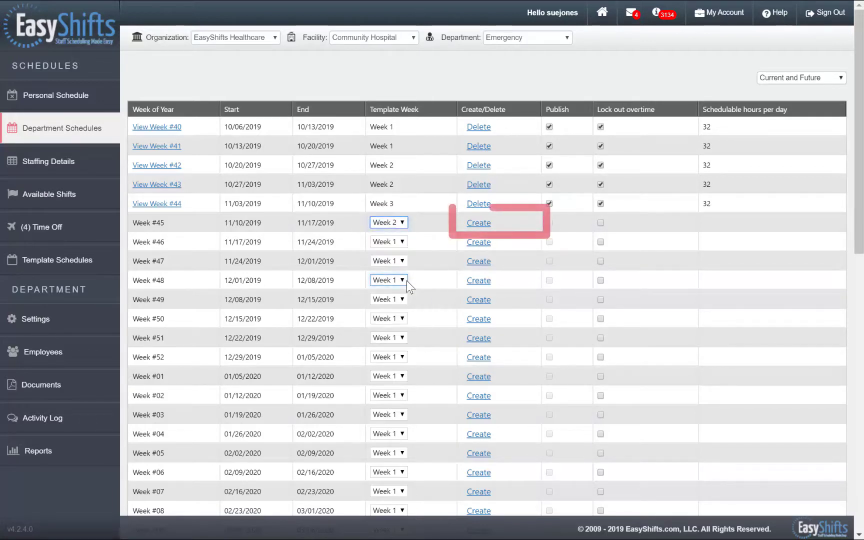
left_click(471, 226)
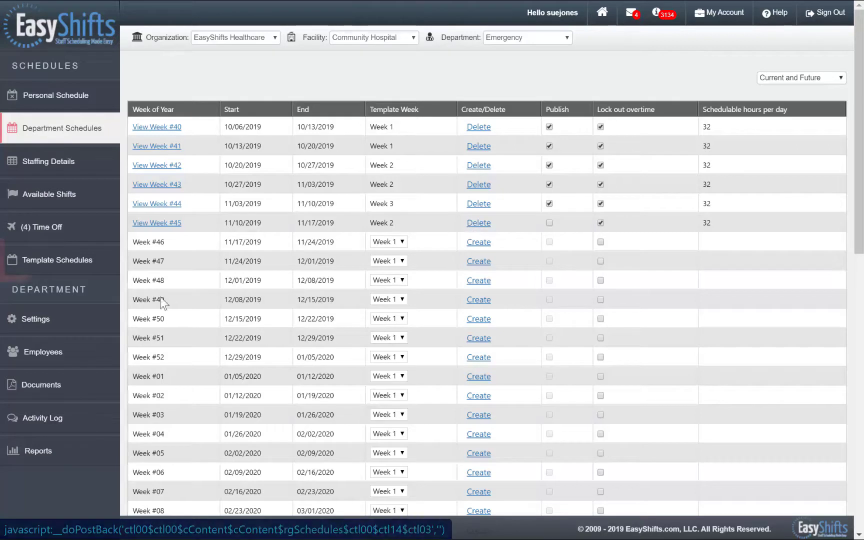
- Open the New Template schedule from the template list and scroll through its shifts
left_click(102, 271)
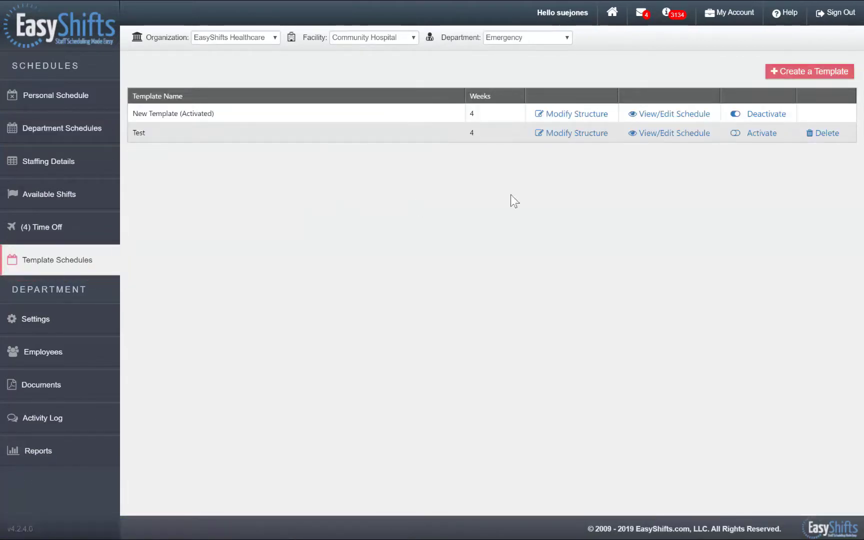
left_click(683, 115)
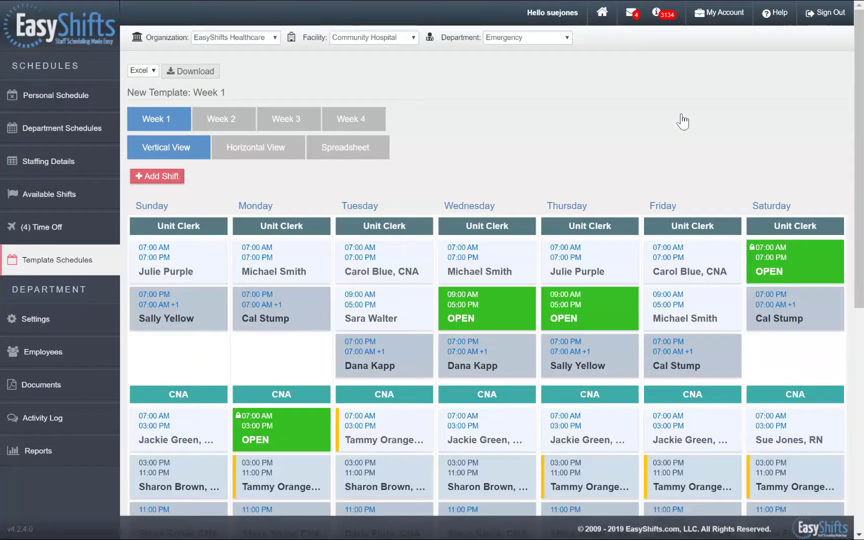
scroll(681, 114, "down", 6)
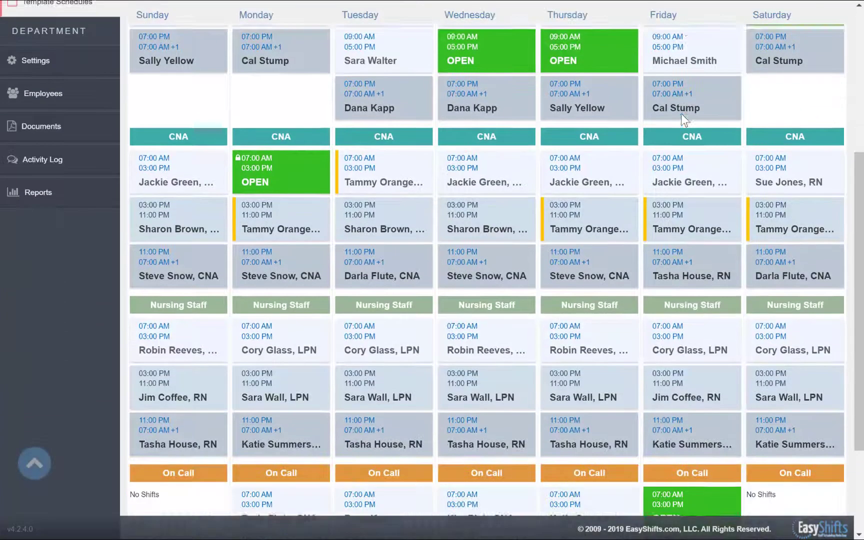
scroll(681, 114, "down", 2)
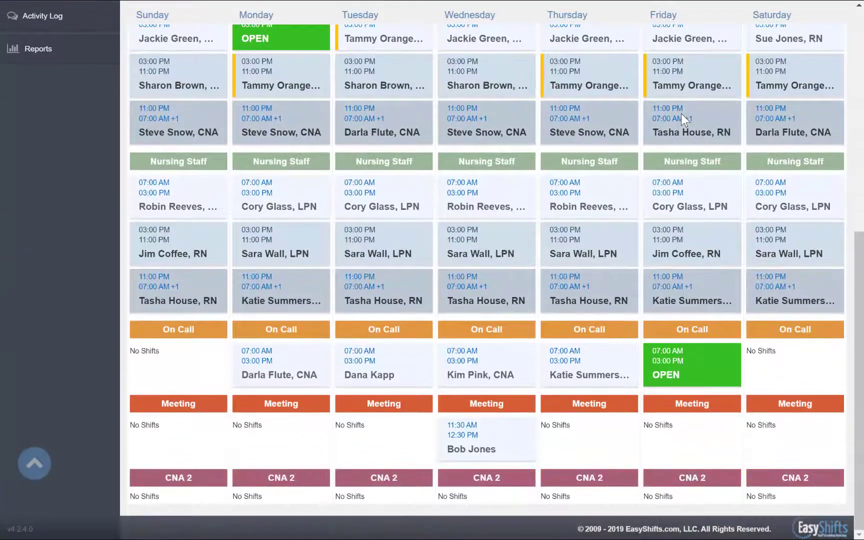
scroll(681, 113, "up", 1)
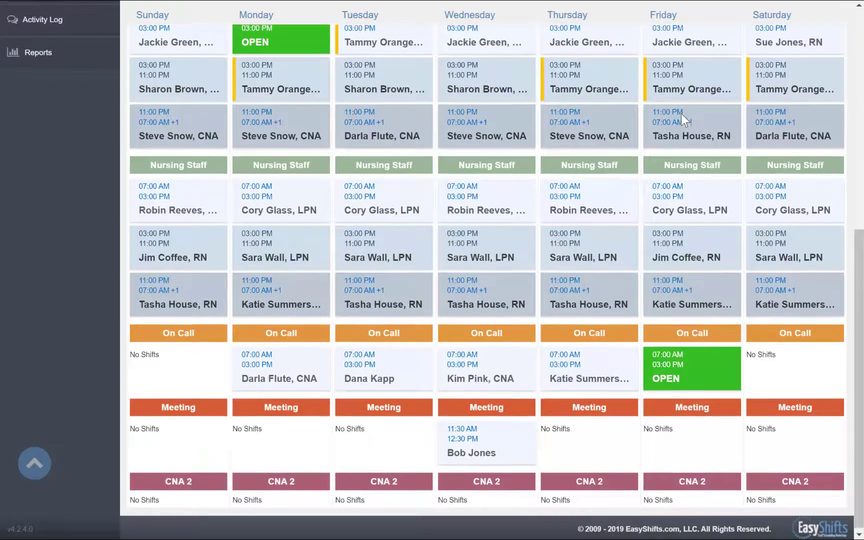
scroll(681, 114, "up", 3)
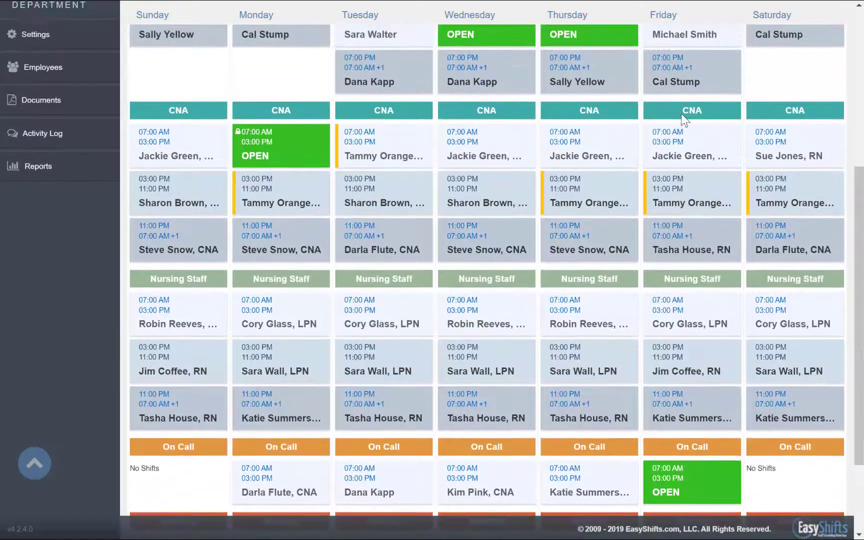
scroll(682, 116, "up", 5)
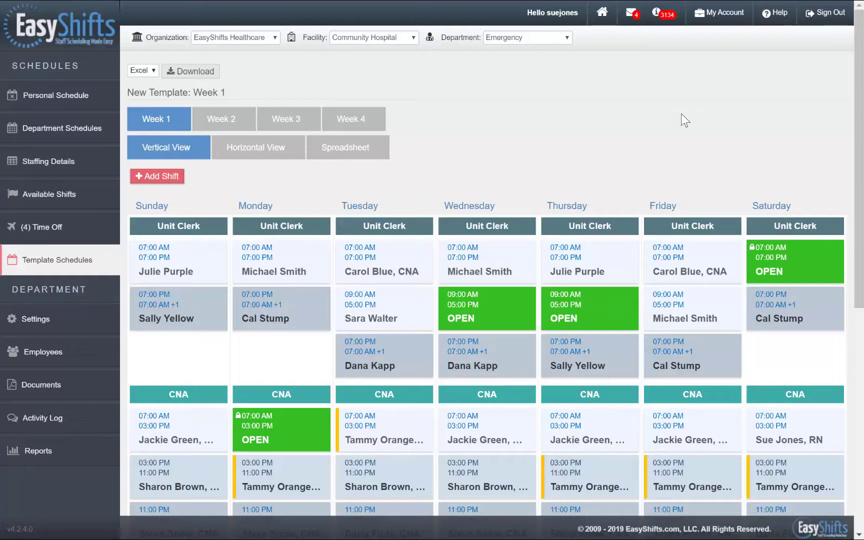
- View template Weeks 2, 3 and 4, then return to Department Schedules
left_click(245, 126)
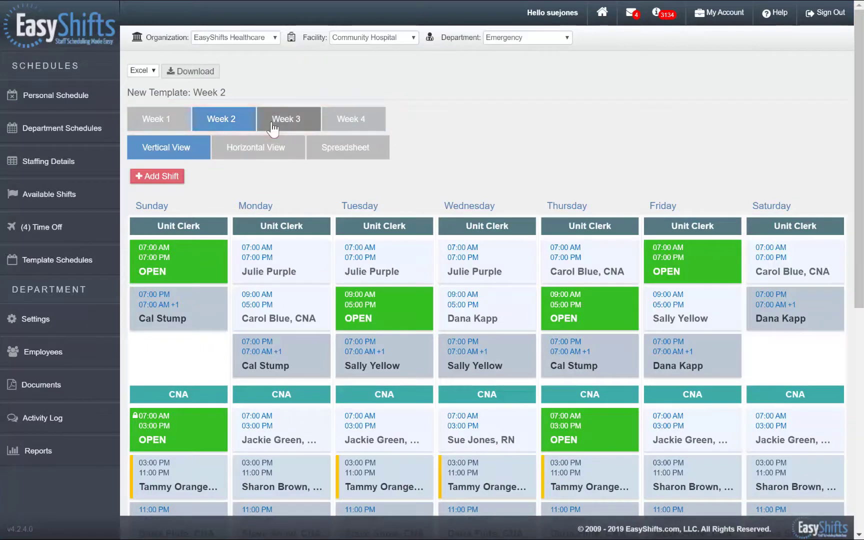
left_click(273, 123)
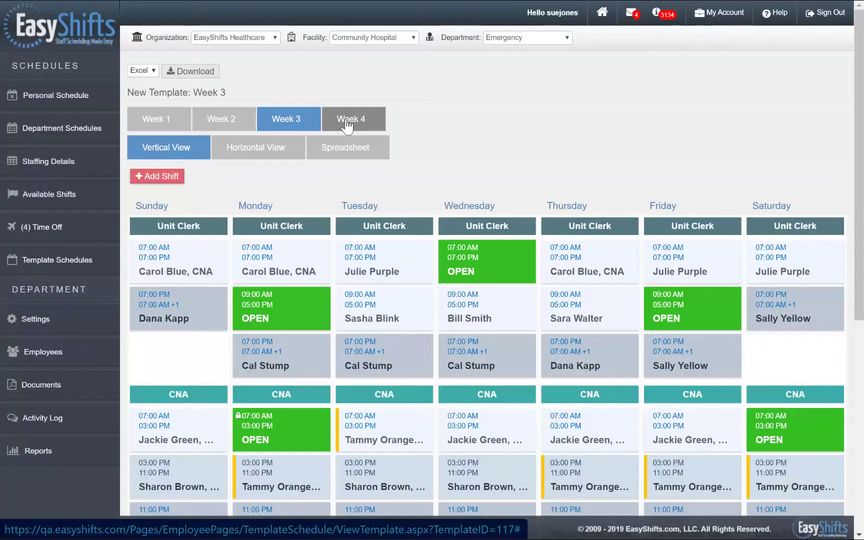
left_click(348, 125)
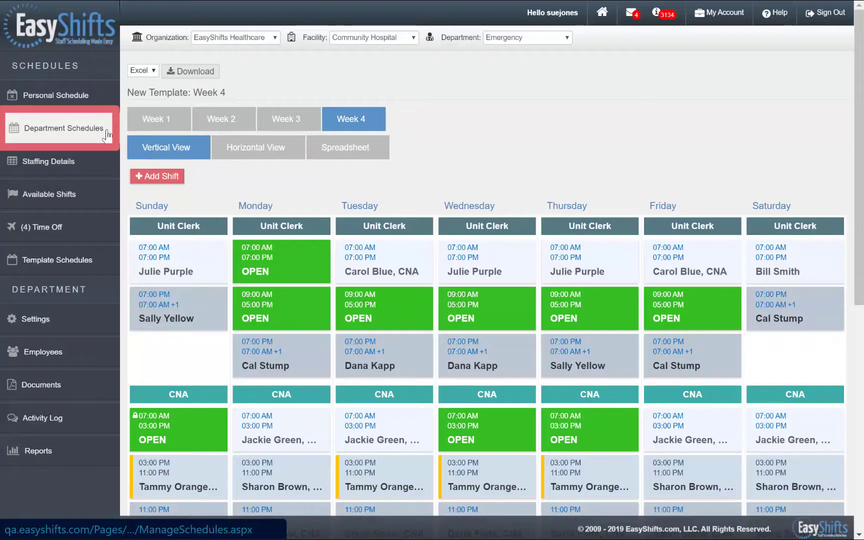
left_click(70, 128)
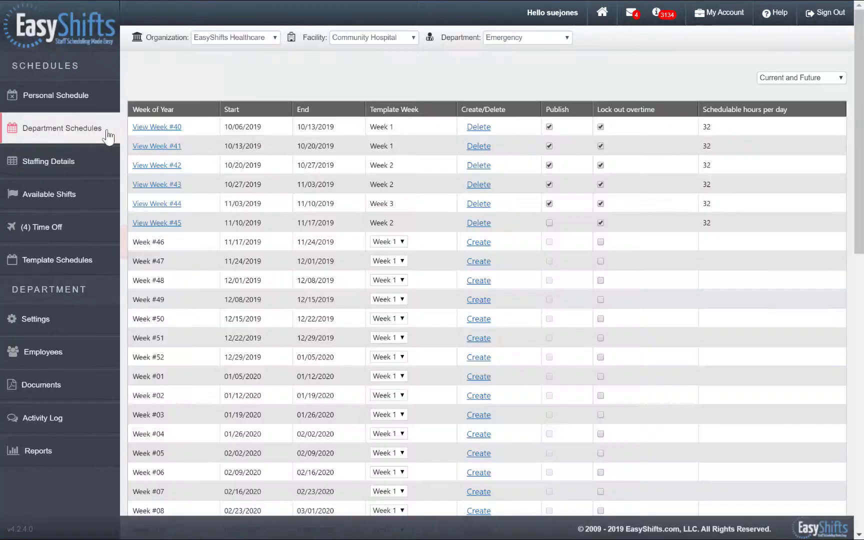
- Create the Week #46 schedule using template Week 3
left_click(401, 242)
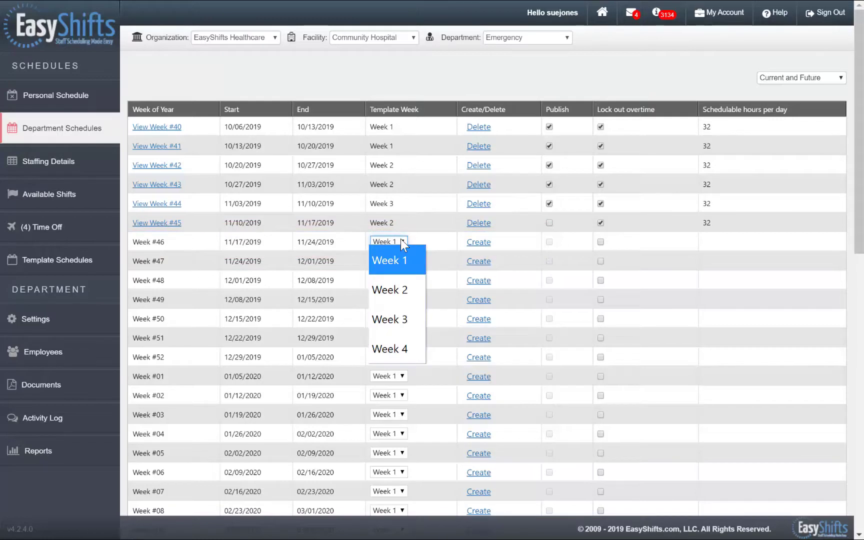
left_click(407, 313)
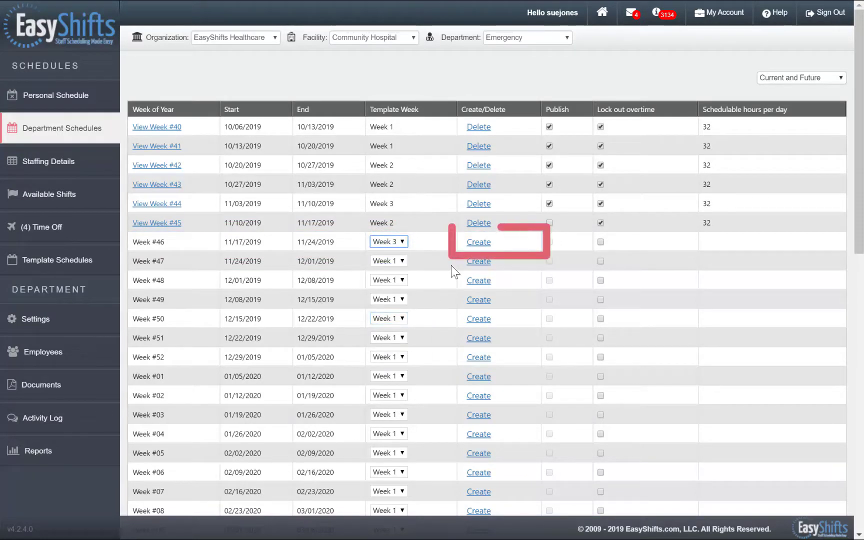
left_click(479, 242)
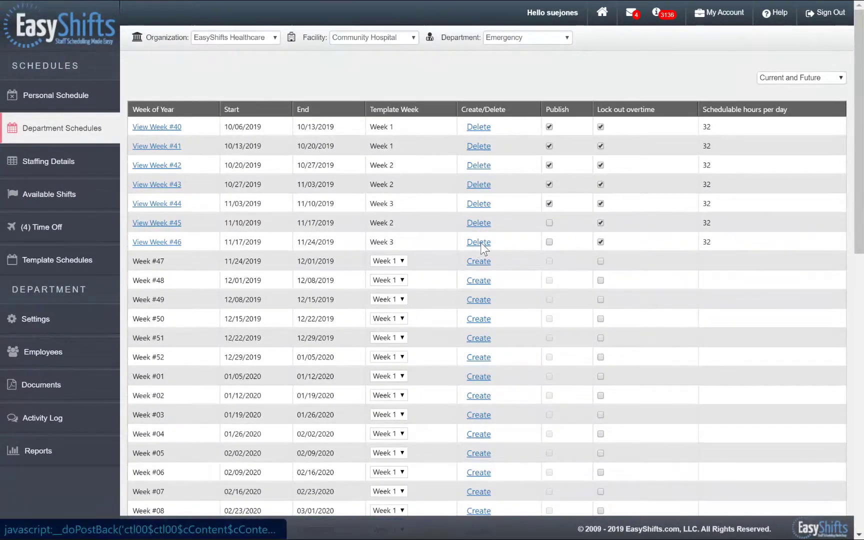
- Open the Week #45 schedule and scroll down to the Unit Clerk shifts
left_click(156, 224)
scroll(158, 228, "down", 3)
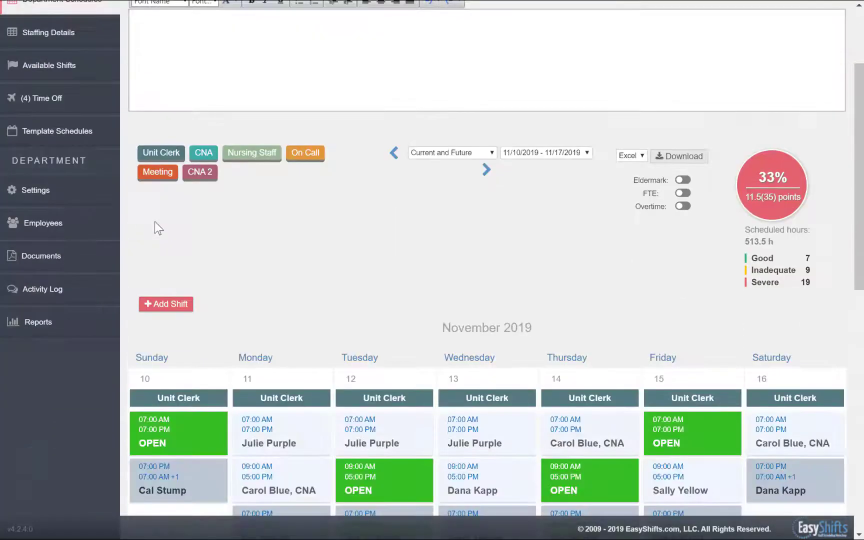
scroll(158, 228, "down", 6)
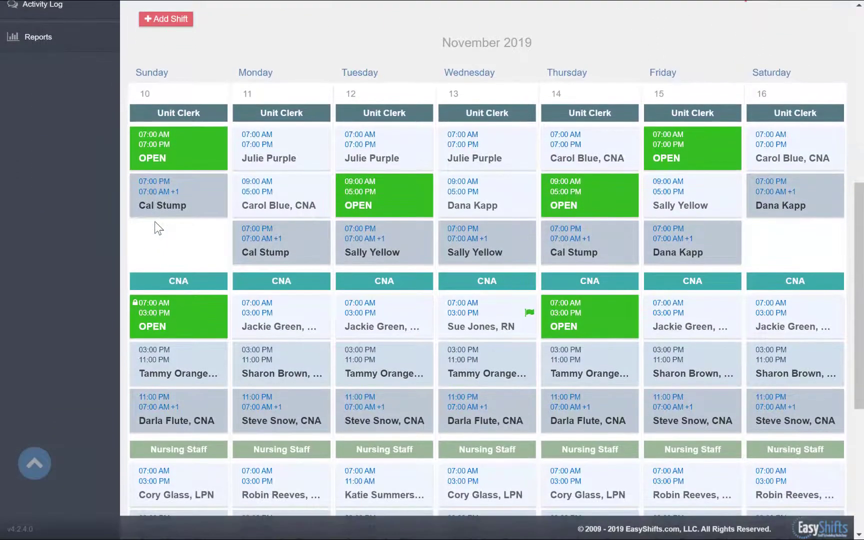
- Reassign Thursday's open 09:00 AM–05:00 PM Unit Clerk shift to an eligible employee and review it
left_click(567, 200)
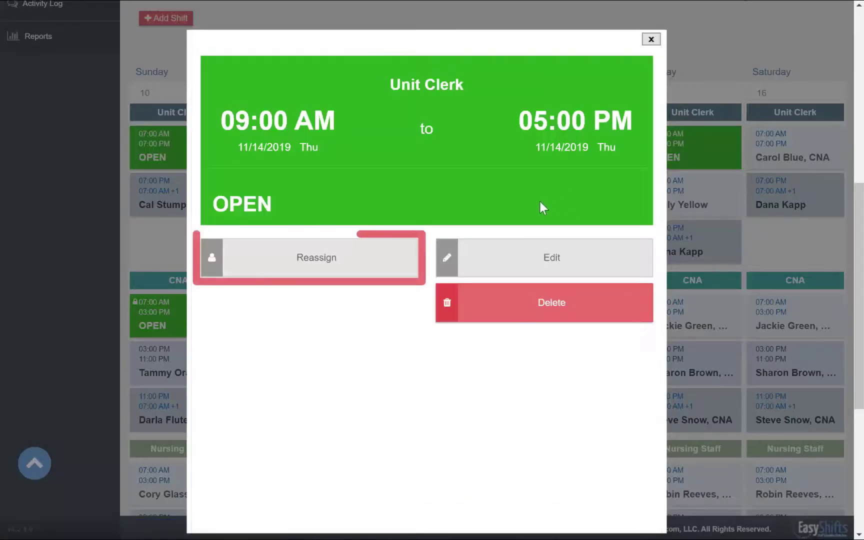
left_click(385, 264)
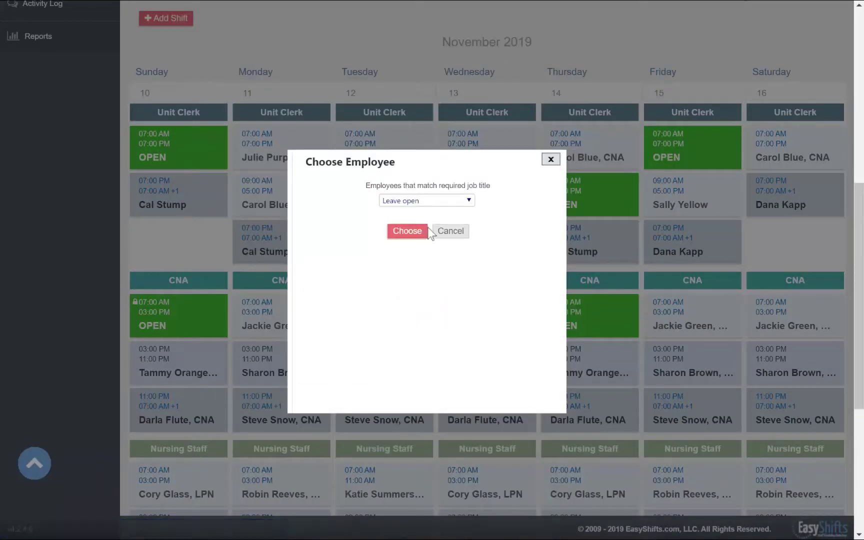
left_click(467, 205)
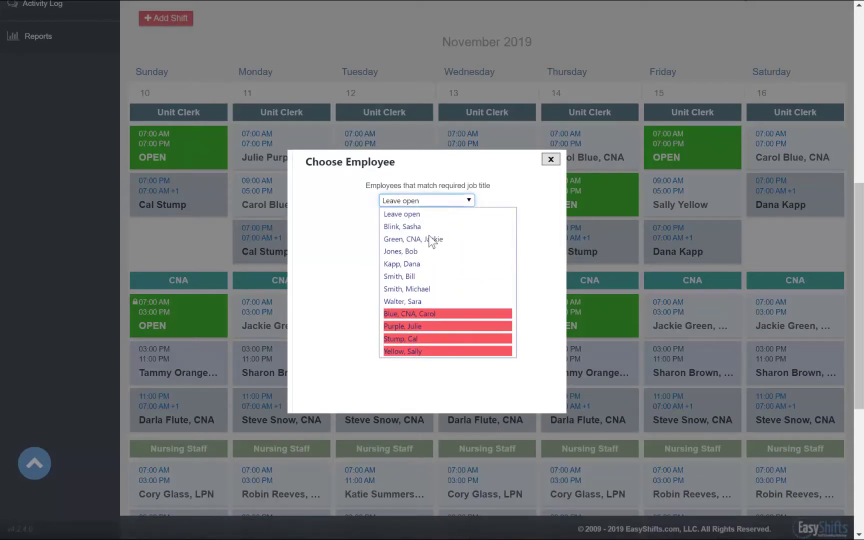
left_click(410, 264)
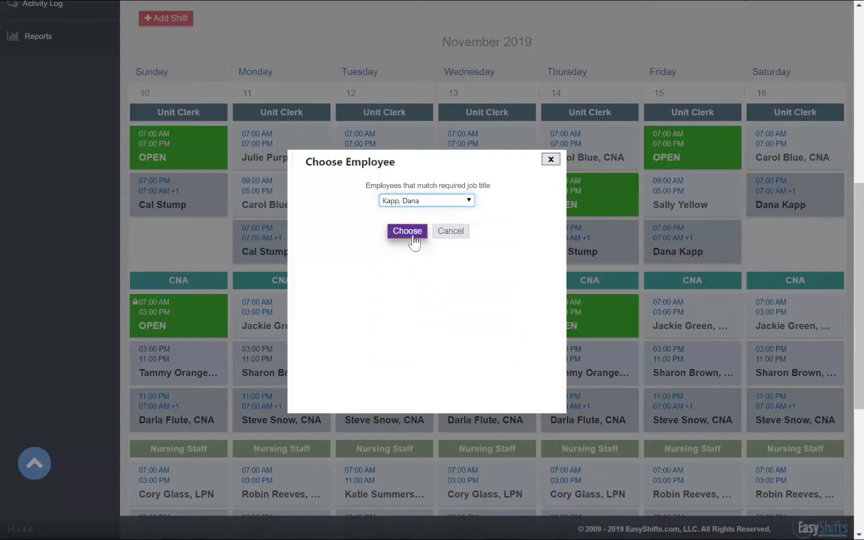
left_click(413, 240)
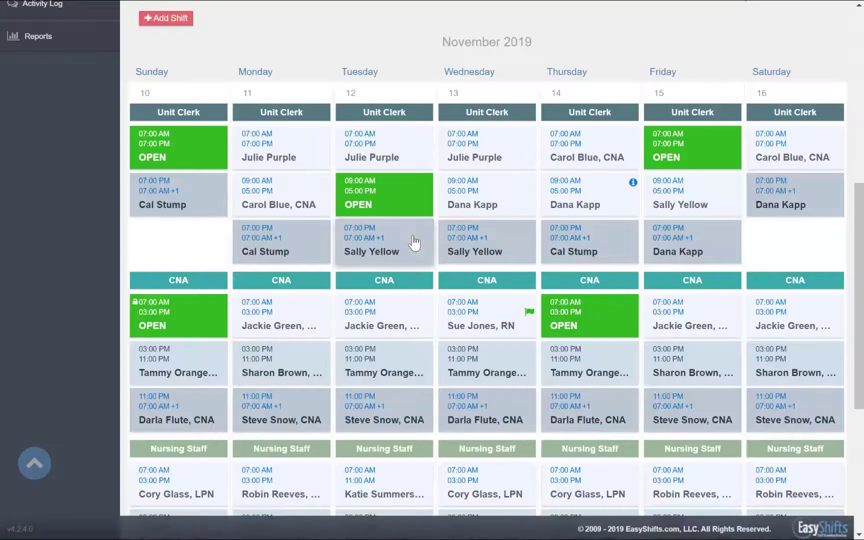
left_click(631, 199)
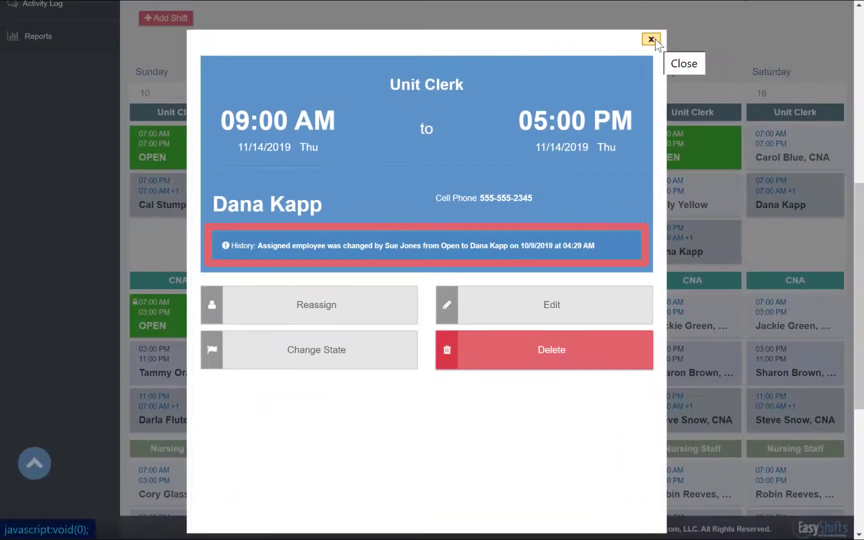
left_click(651, 39)
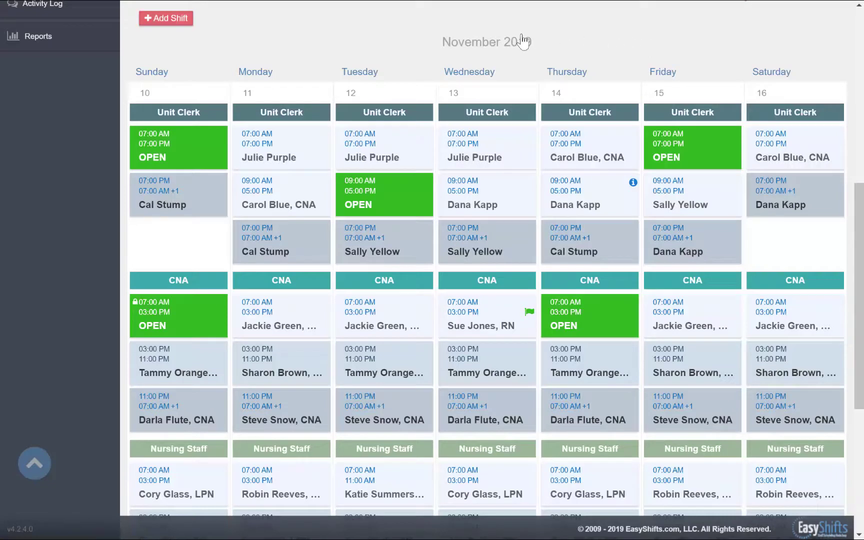
- Start a new Unit Clerk shift on 11/16/2019 from 09:00 AM to 05:00 PM
left_click(180, 20)
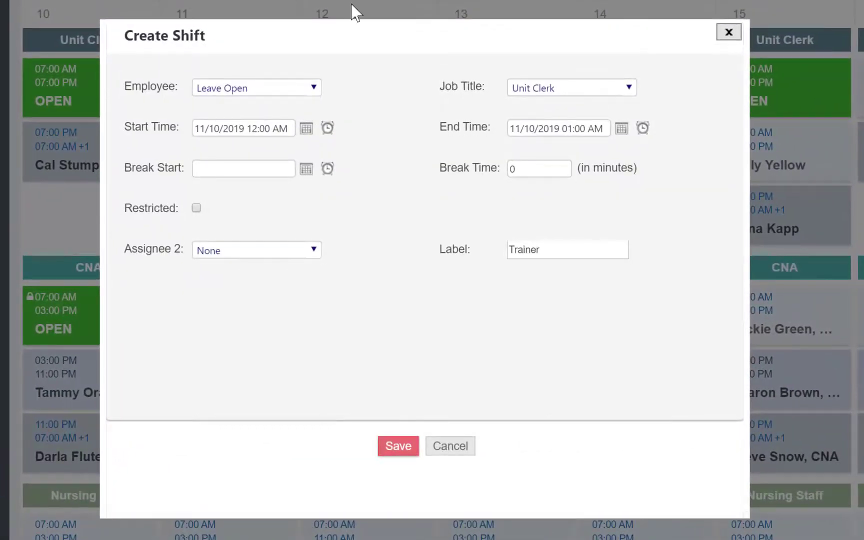
left_click(616, 97)
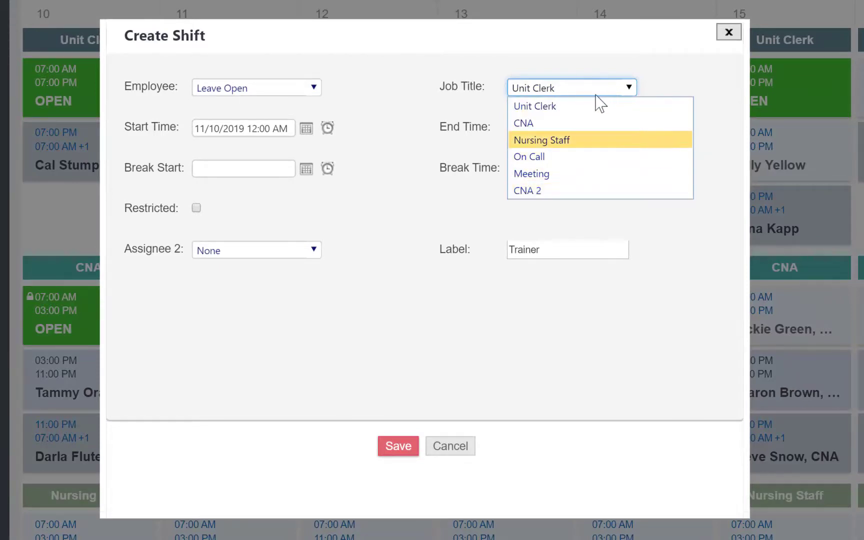
left_click(555, 106)
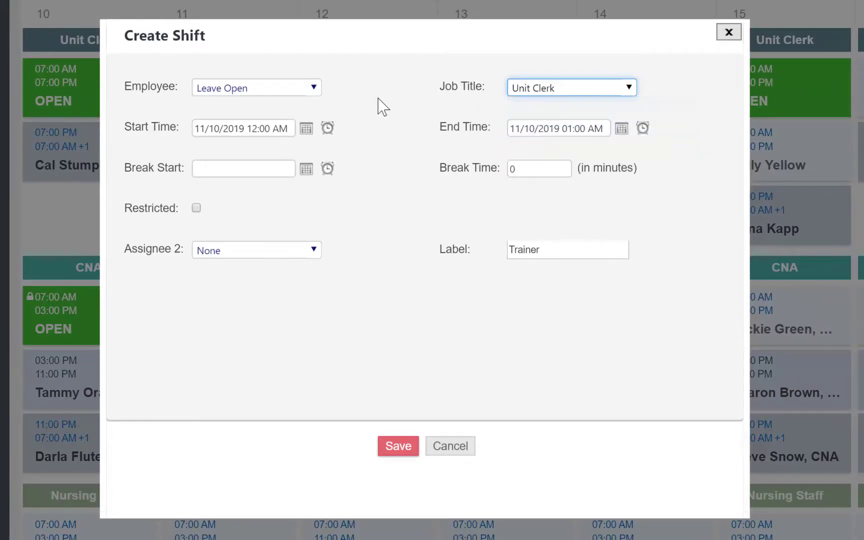
left_click(314, 88)
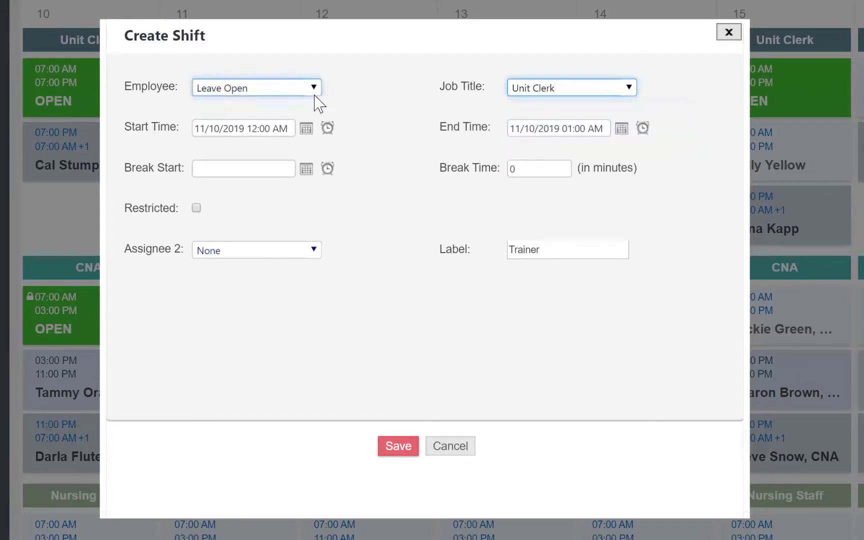
left_click(305, 131)
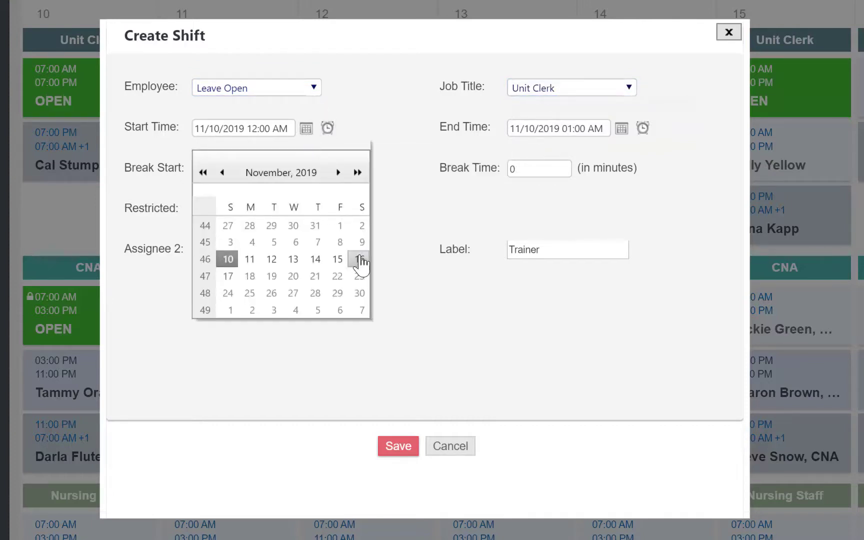
left_click(359, 260)
left_click(327, 129)
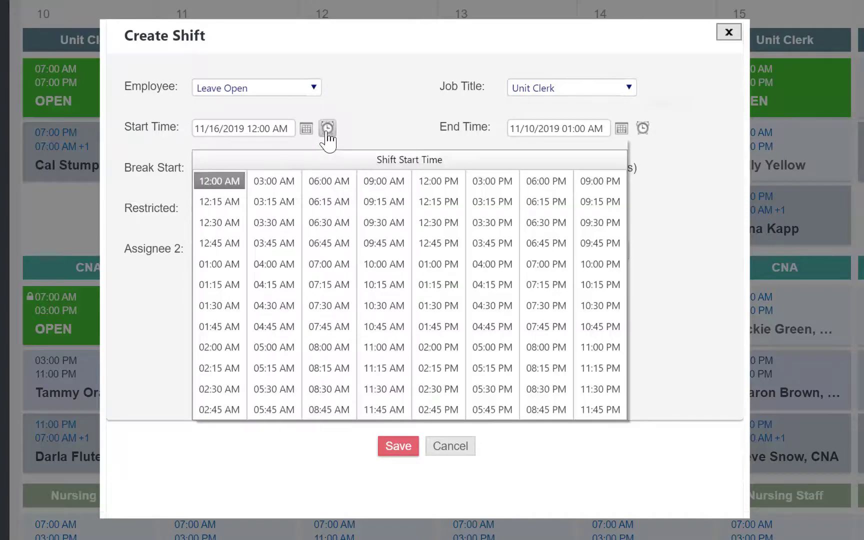
left_click(380, 181)
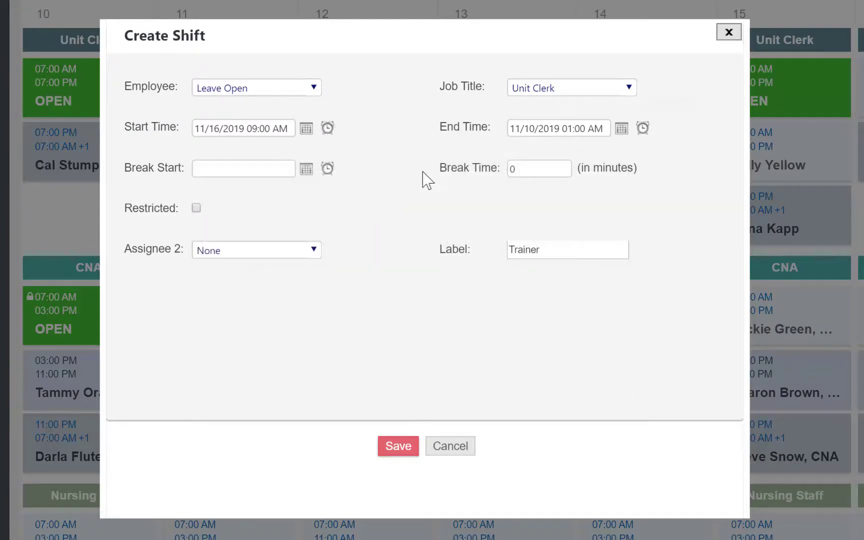
left_click(622, 131)
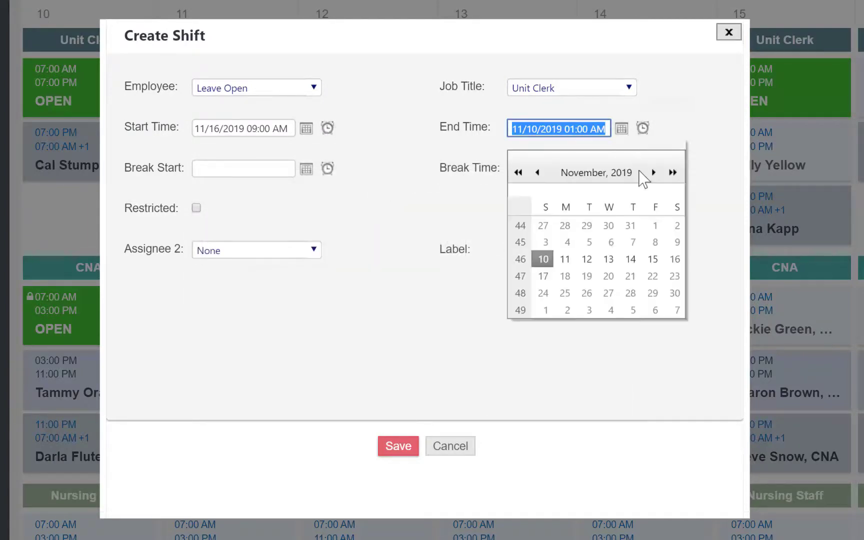
left_click(674, 258)
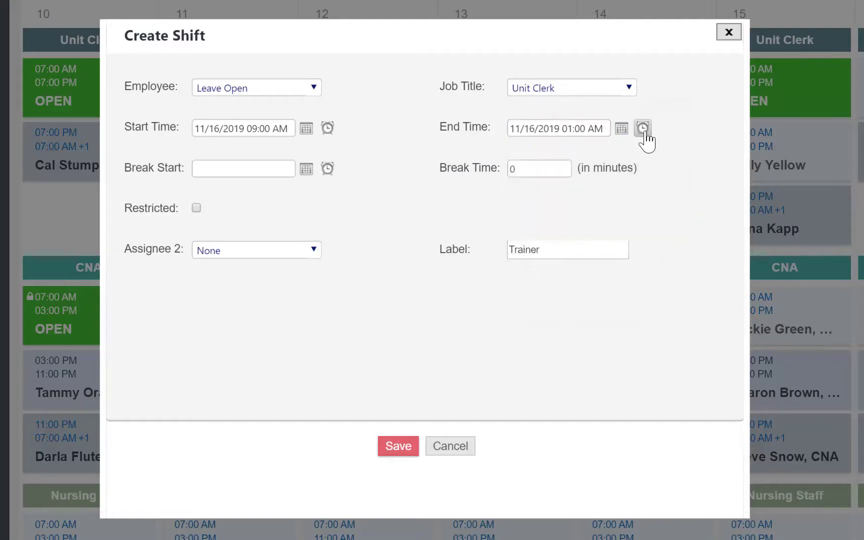
left_click(643, 129)
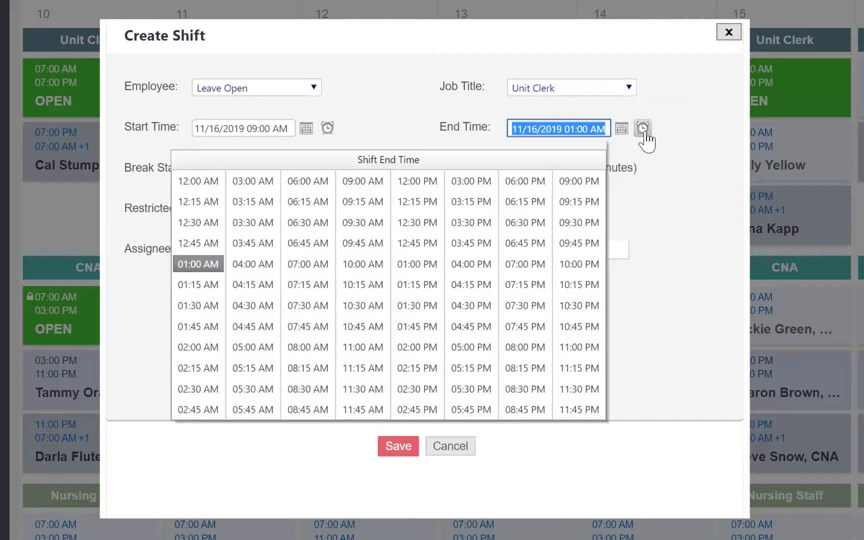
left_click(471, 349)
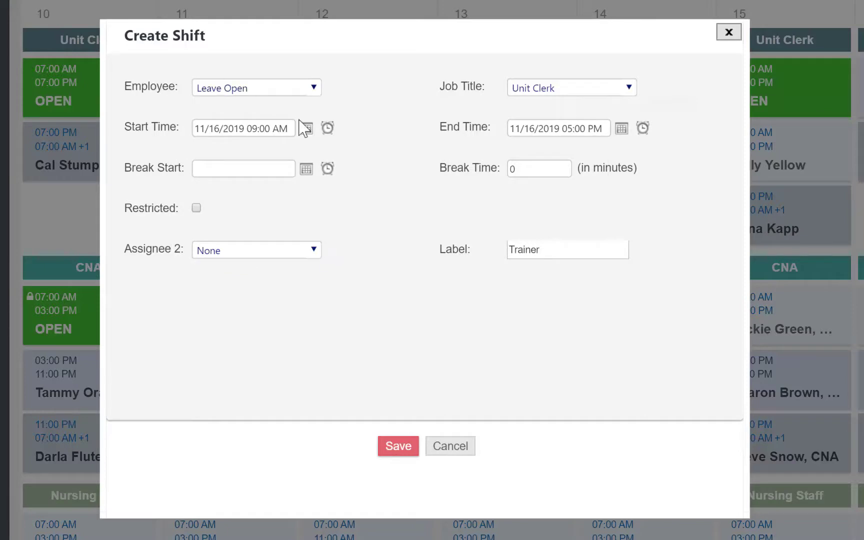
- Assign the shift to an employee, save it, and review the new Saturday shift's details
left_click(295, 93)
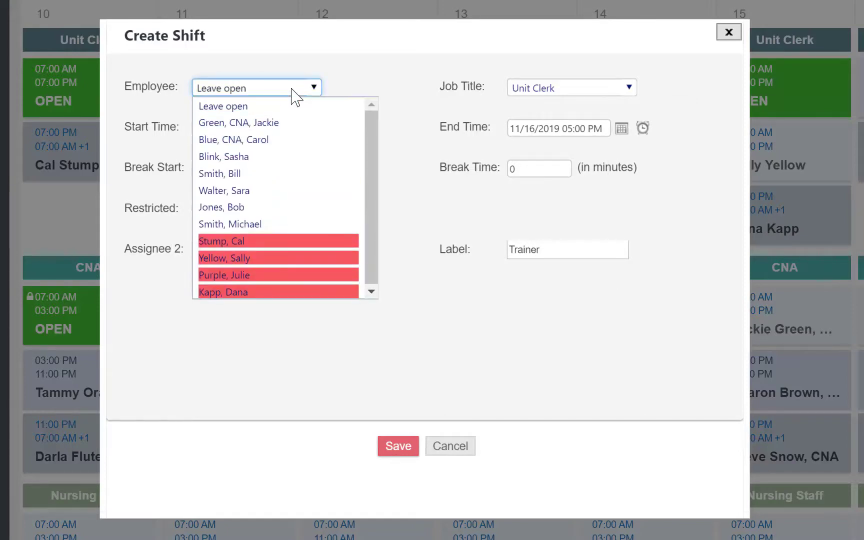
left_click(239, 158)
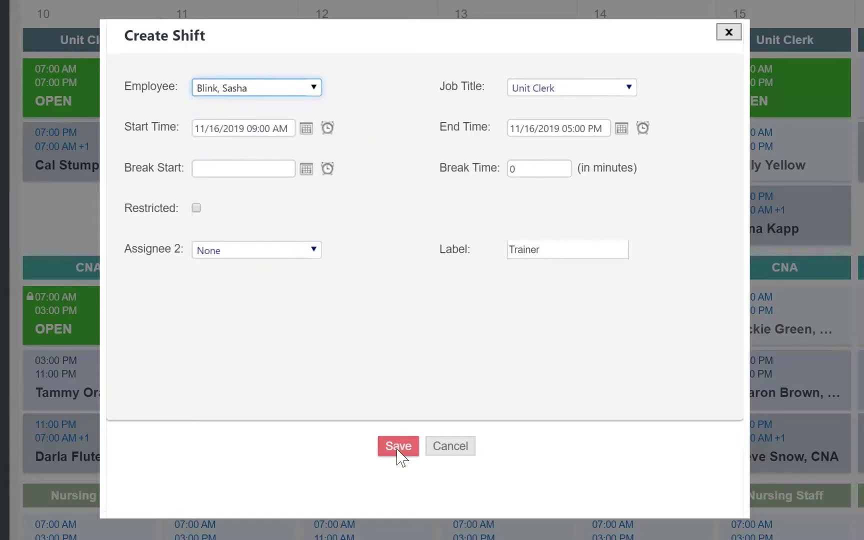
left_click(398, 453)
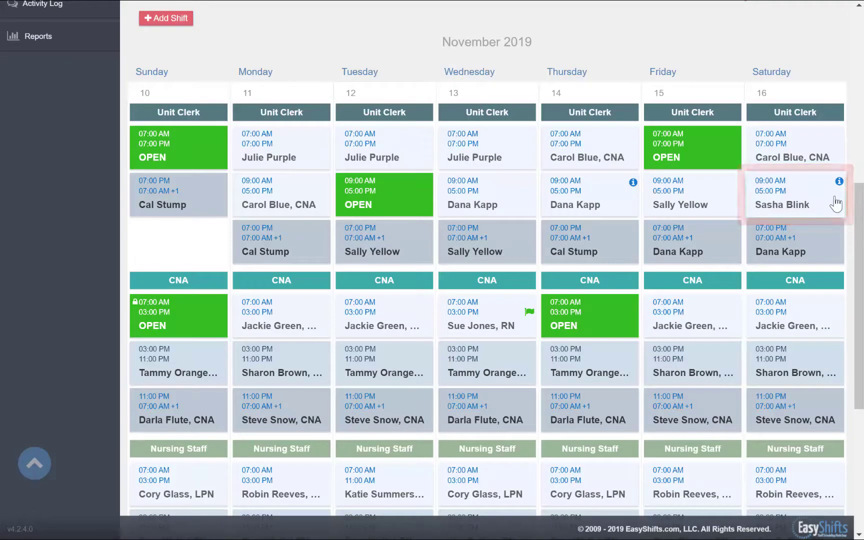
left_click(836, 203)
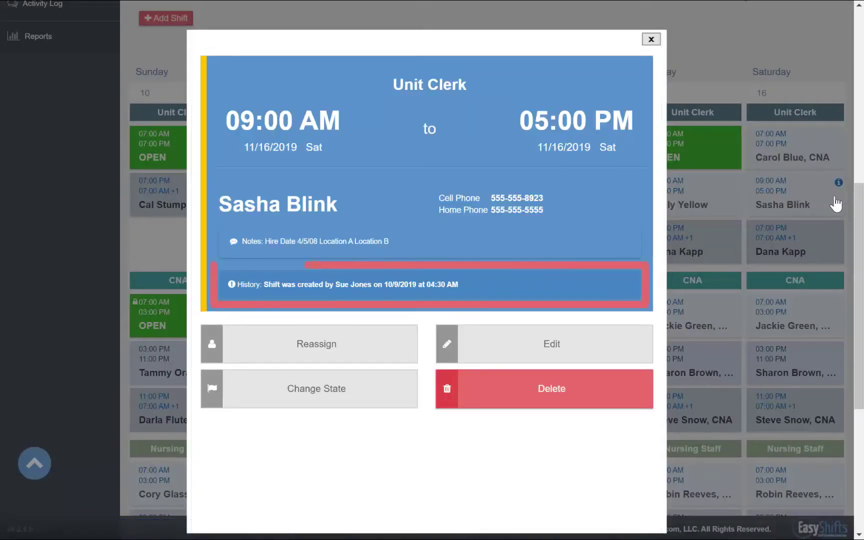
left_click(650, 38)
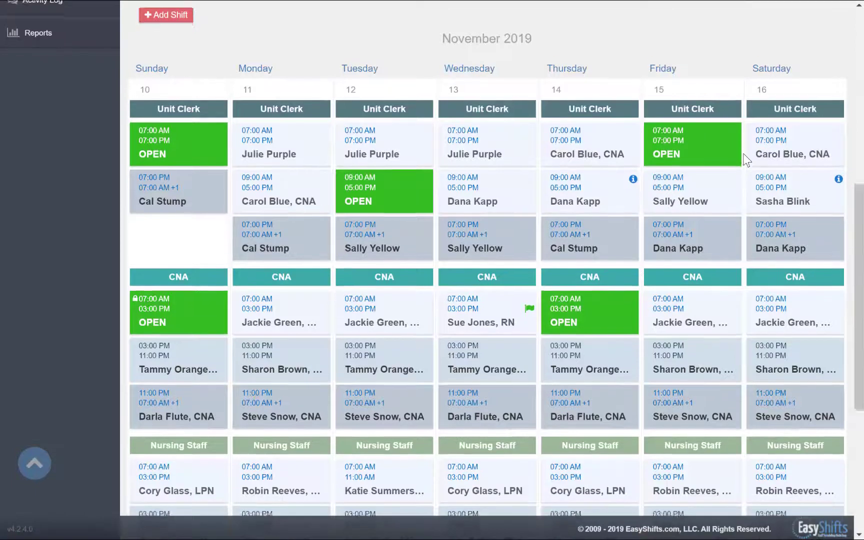
- Add an open Saturday Nursing Staff shift running 09:00 AM to 03:00 PM
scroll(745, 160, "down", 3)
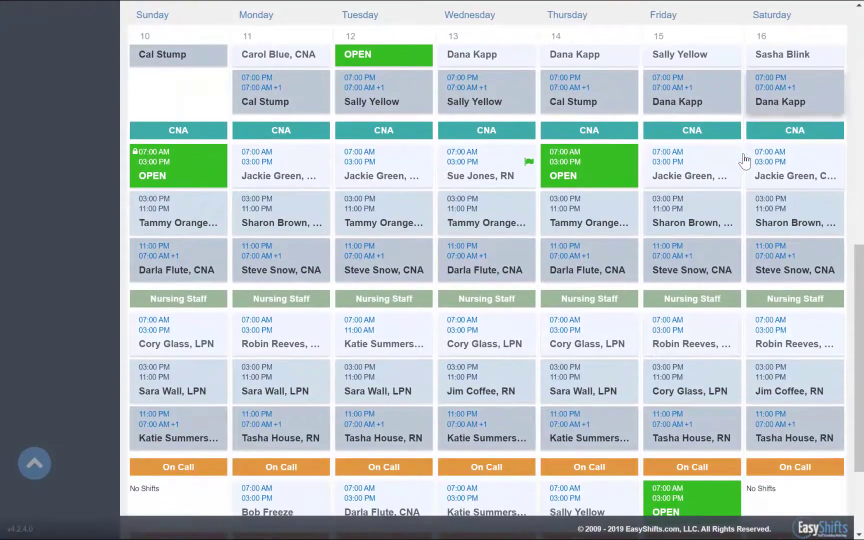
left_click(762, 300)
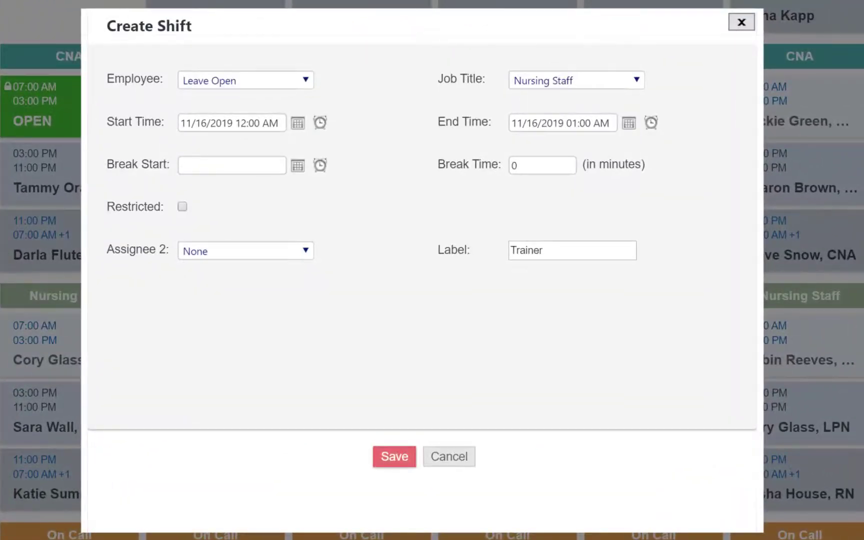
left_click(630, 86)
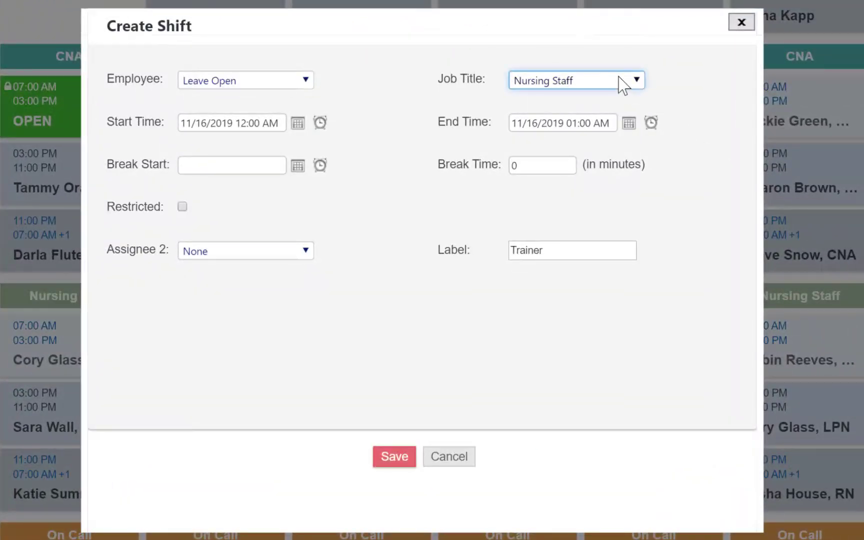
left_click(449, 88)
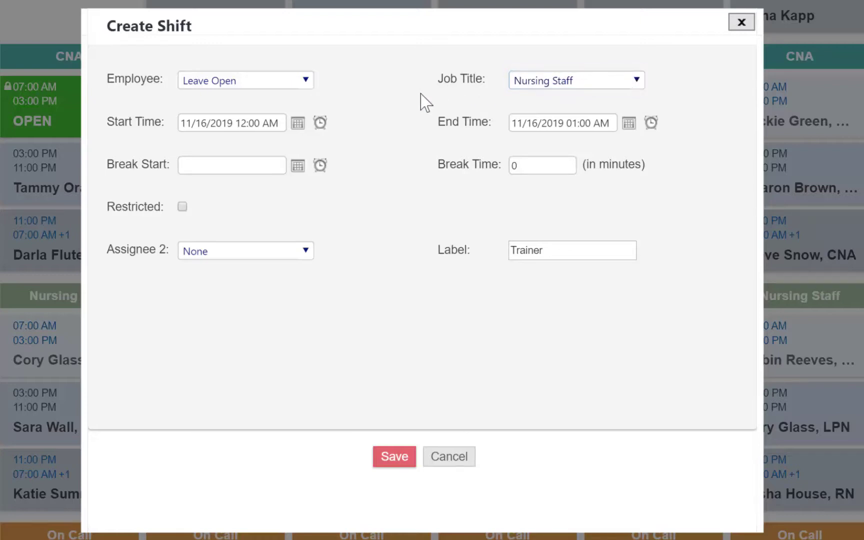
left_click(320, 124)
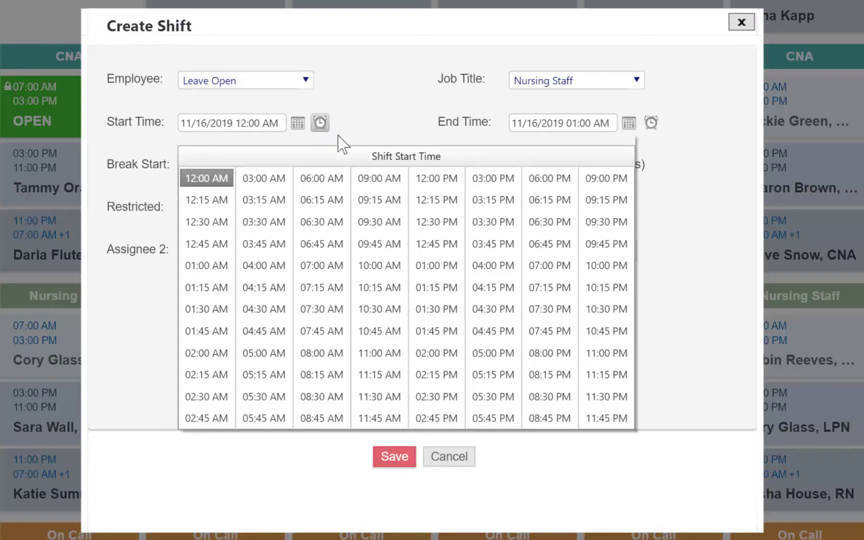
left_click(385, 181)
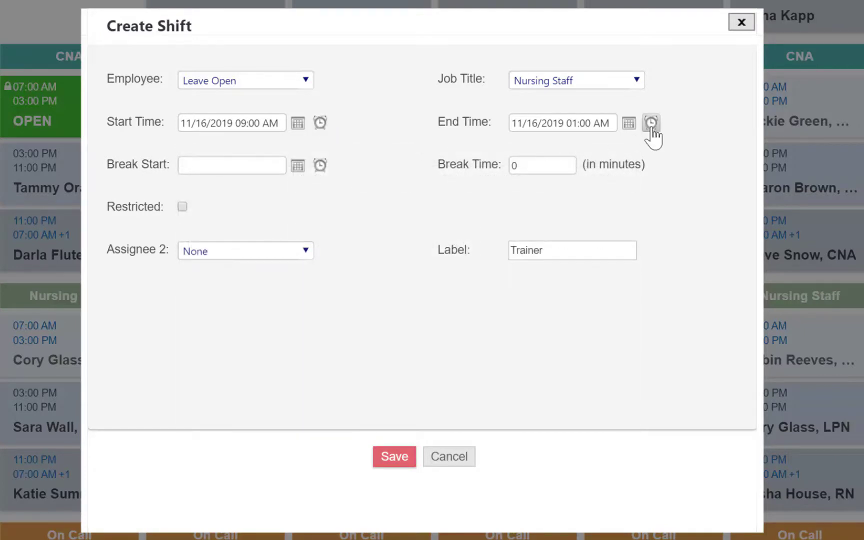
left_click(651, 124)
left_click(470, 179)
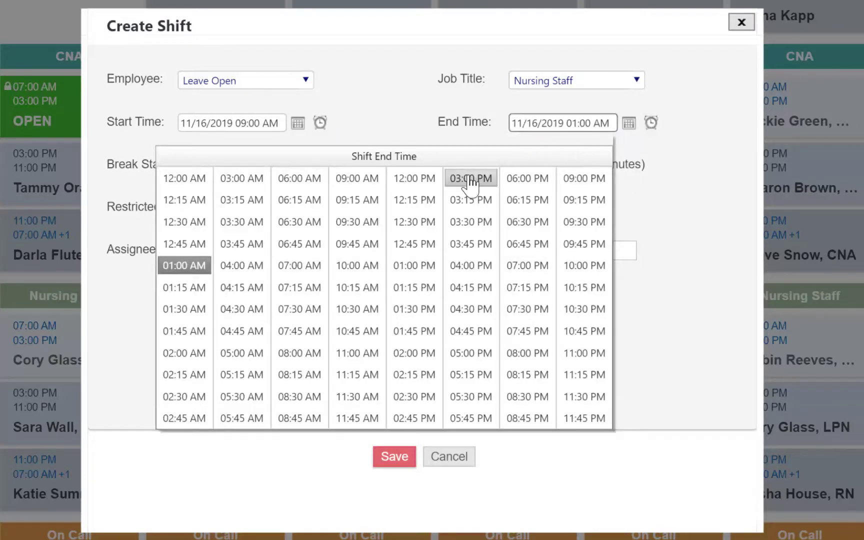
left_click(395, 456)
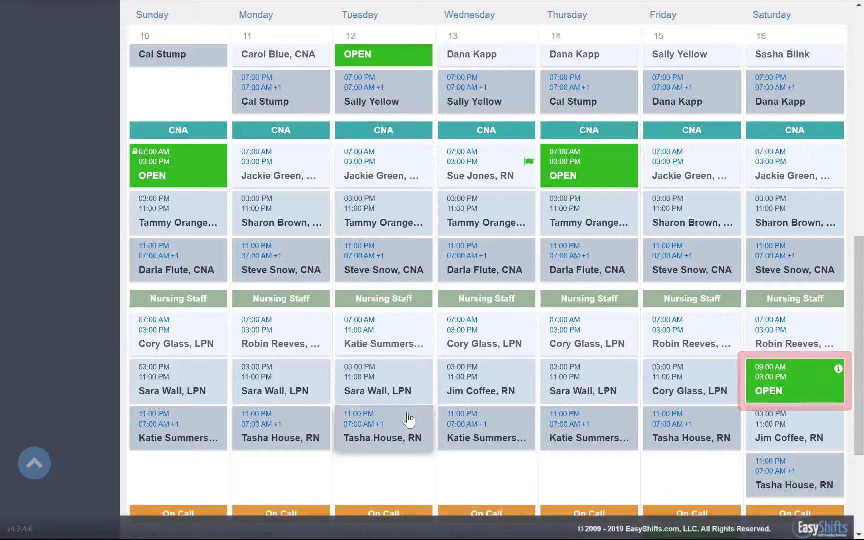
scroll(408, 418, "up", 10)
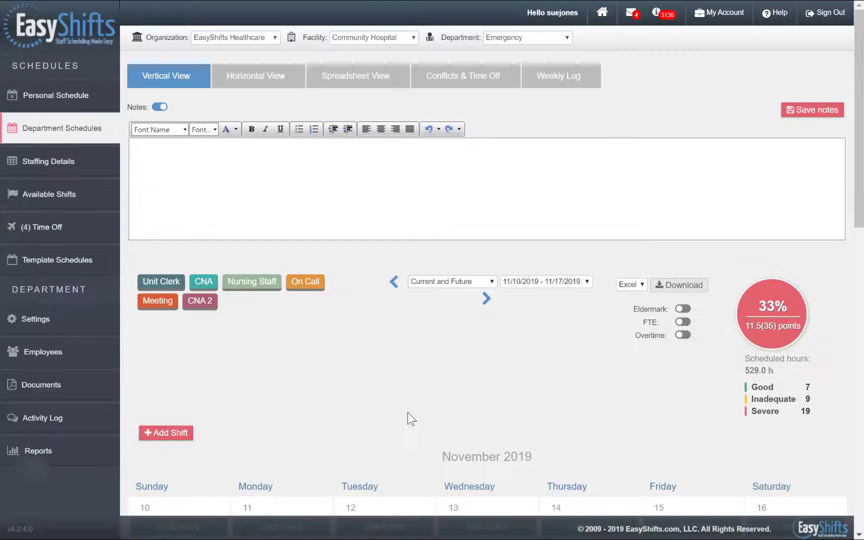
- Open the Time Off page and sort the requests by Status
left_click(88, 235)
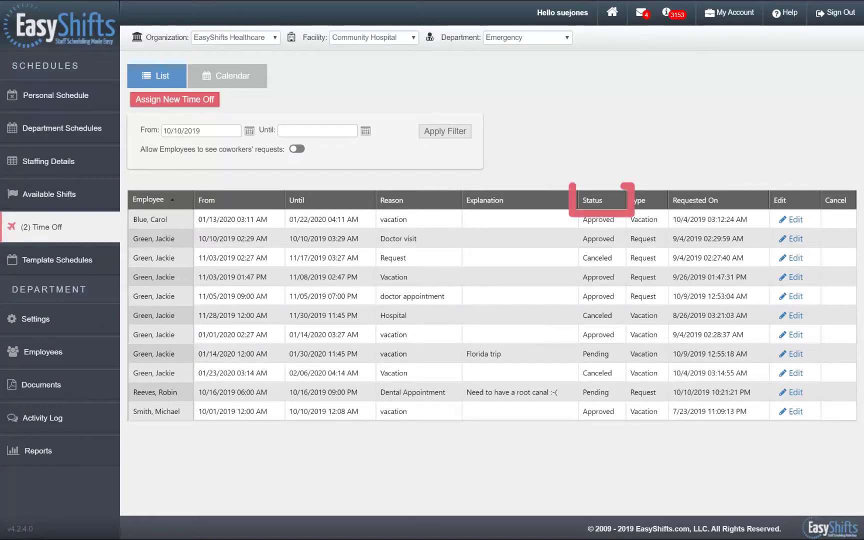
left_click(593, 205)
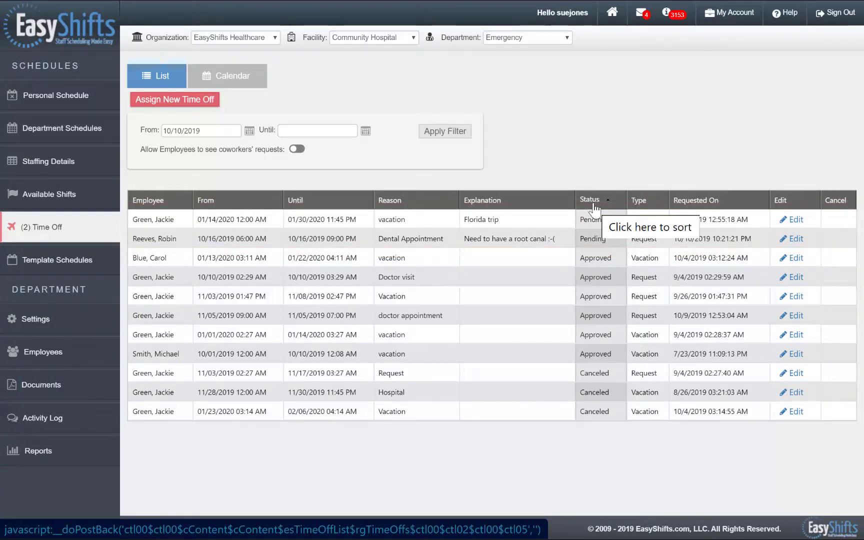
- Approve the Dental Appointment request despite its conflicting scheduled shift
left_click(793, 240)
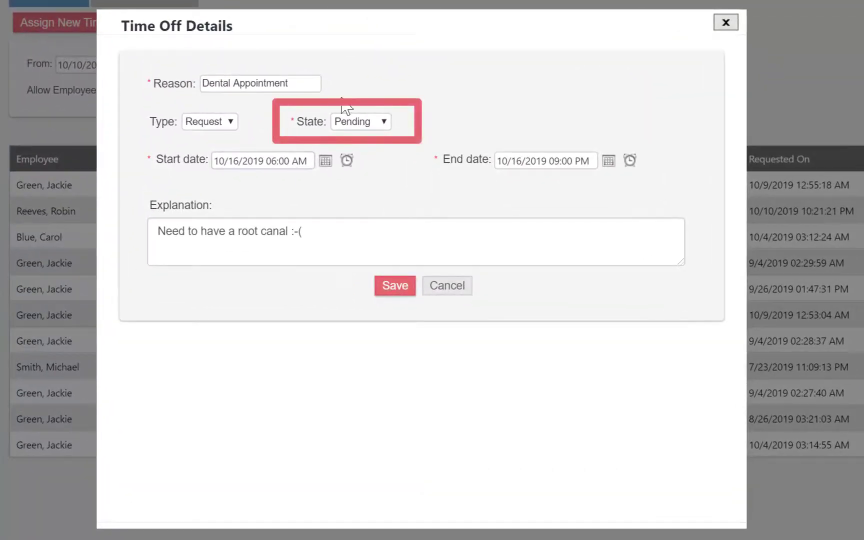
left_click(369, 122)
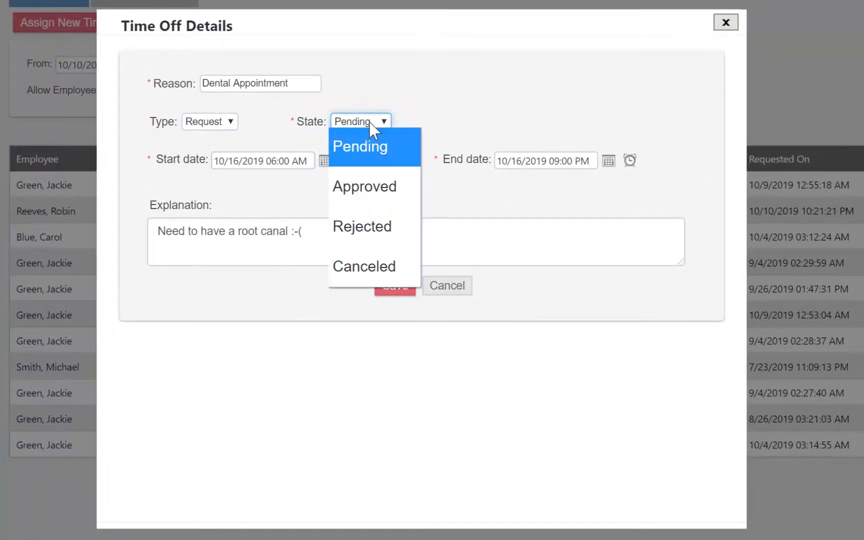
left_click(393, 179)
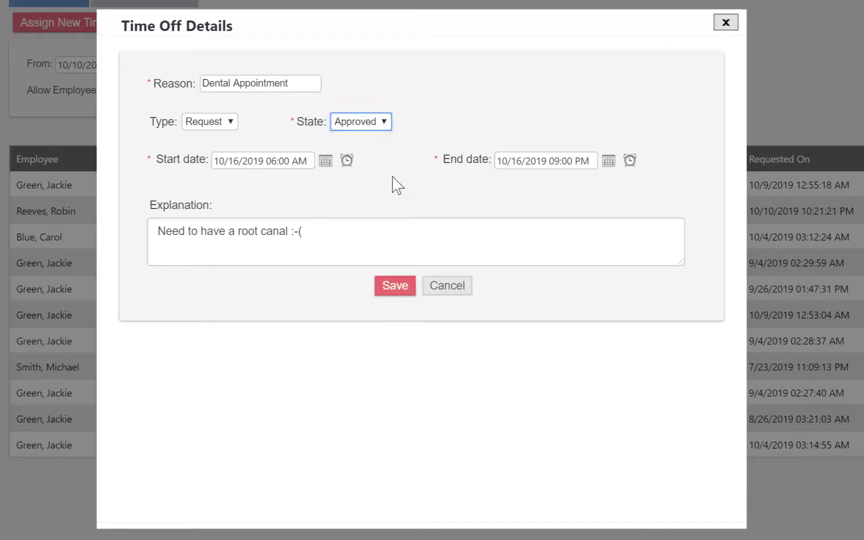
left_click(395, 286)
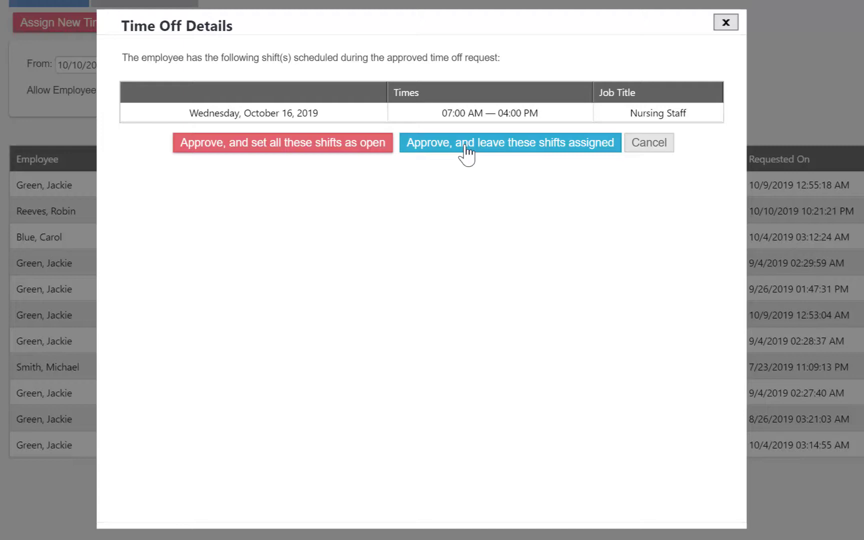
left_click(374, 147)
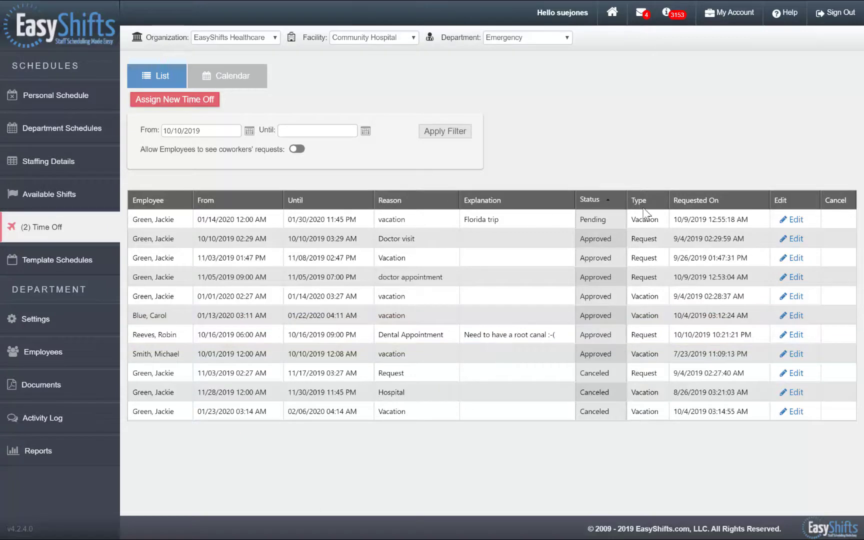
- Approve the Florida trip vacation request for 01/14/2020–01/30/2020
left_click(794, 221)
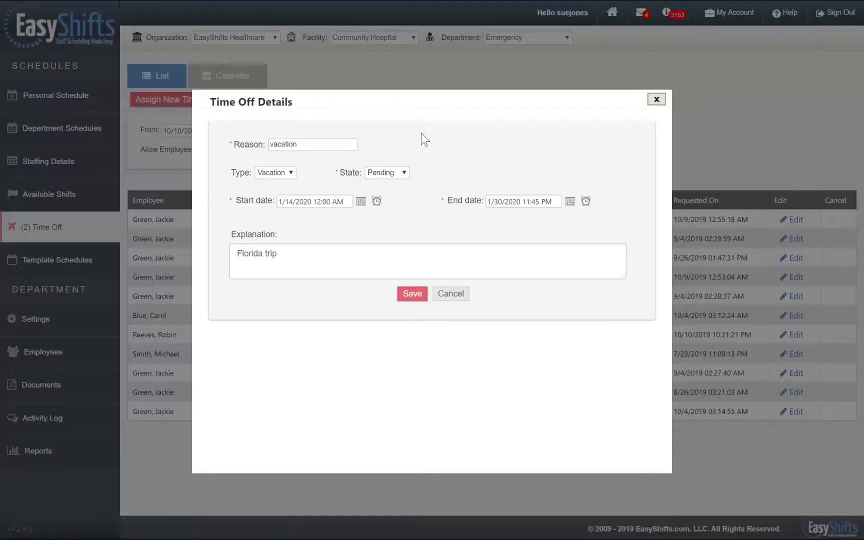
left_click(402, 176)
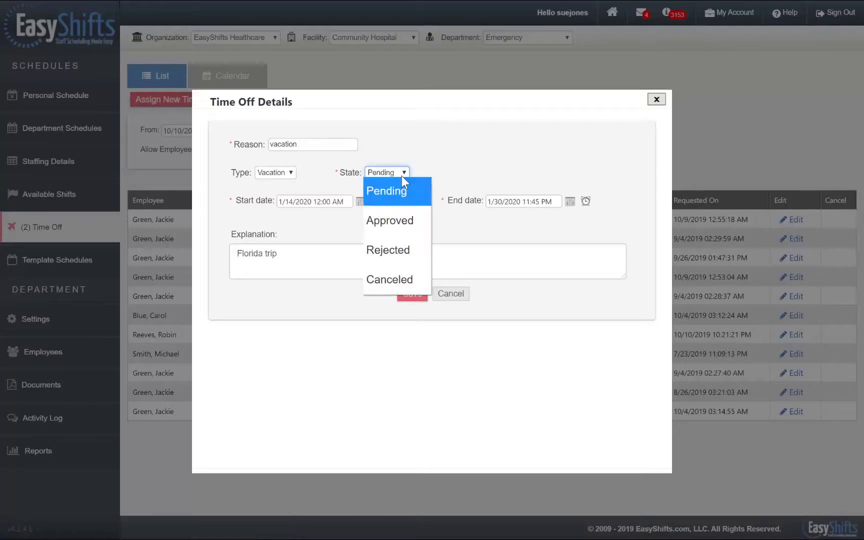
left_click(409, 217)
left_click(411, 296)
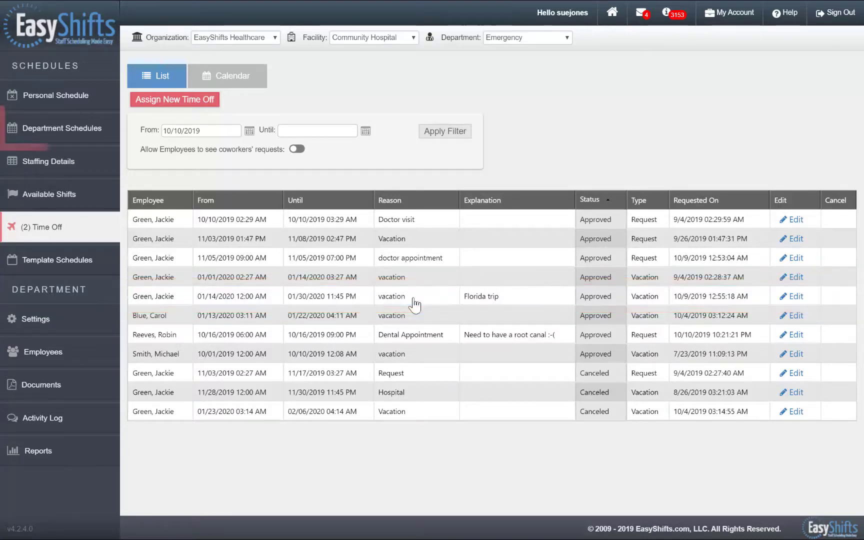
- Create the Week #03 schedule, open its 1/19–1/26/2020 calendar, and inspect Sunday's open CNA shift
left_click(83, 140)
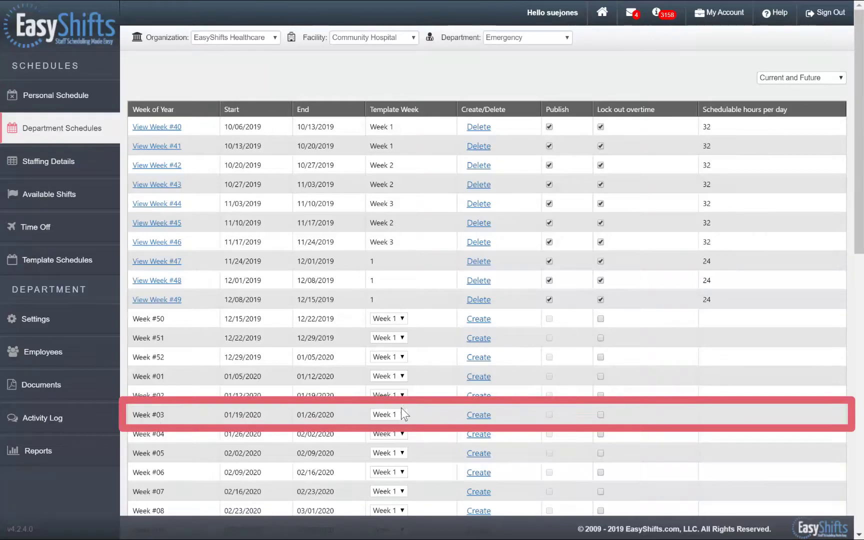
left_click(478, 414)
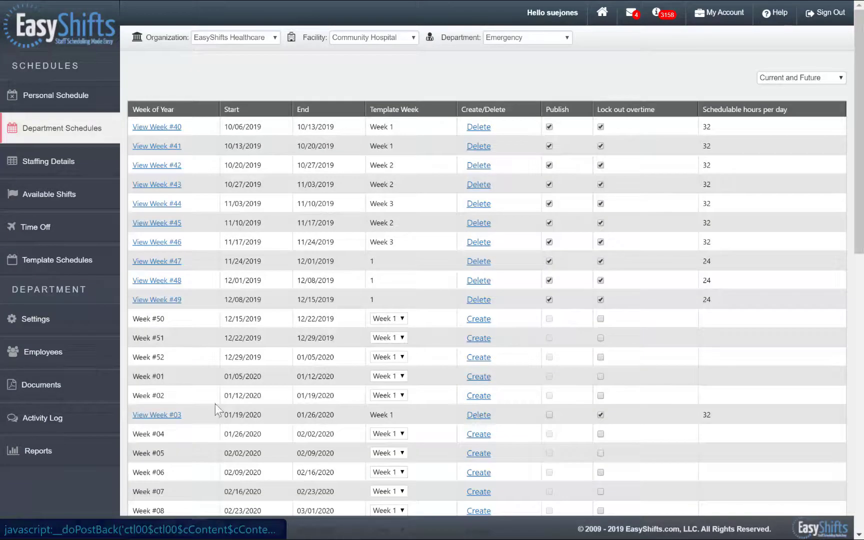
left_click(170, 415)
scroll(685, 429, "down", 8)
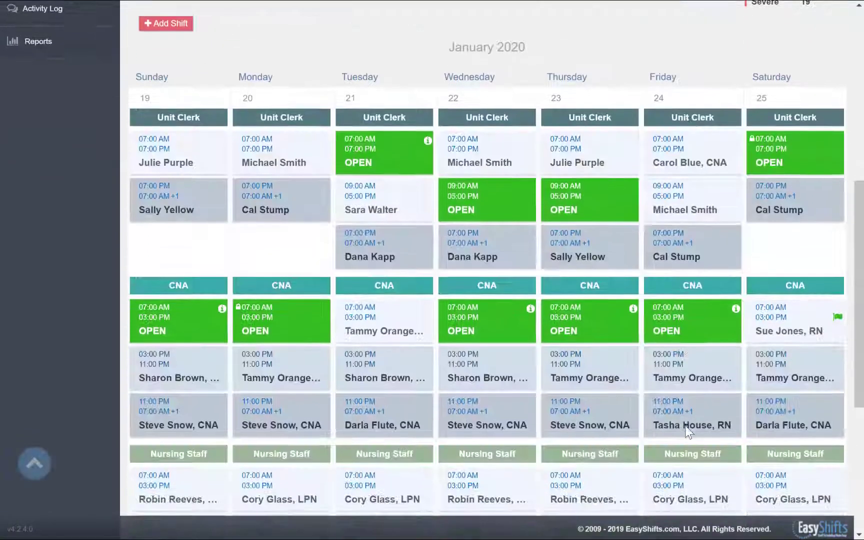
scroll(689, 433, "down", 2)
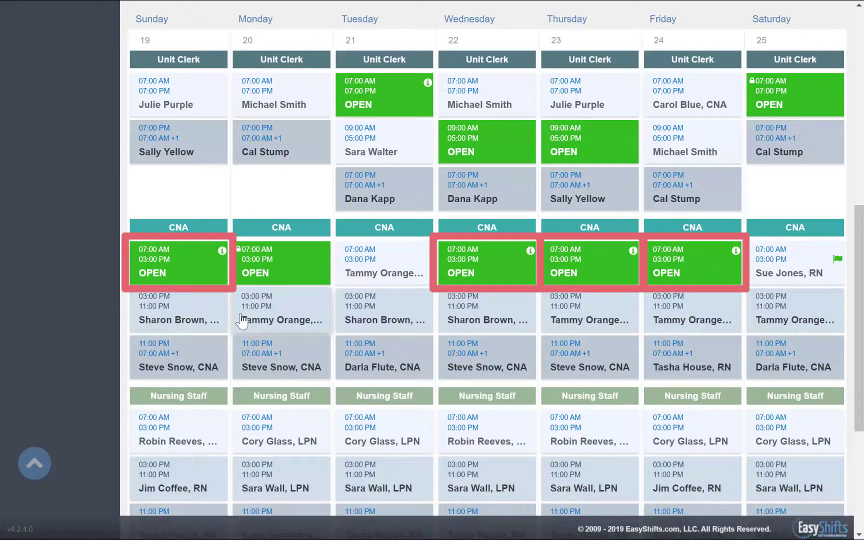
left_click(205, 268)
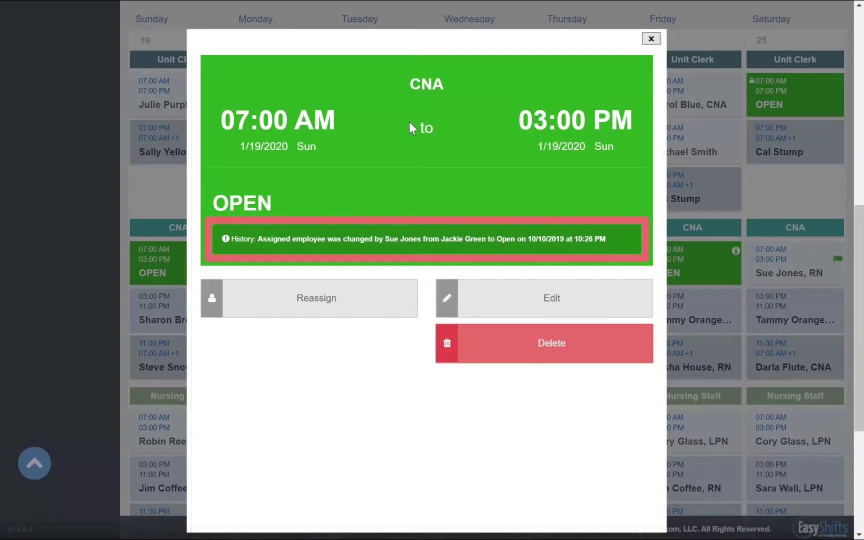
left_click(649, 43)
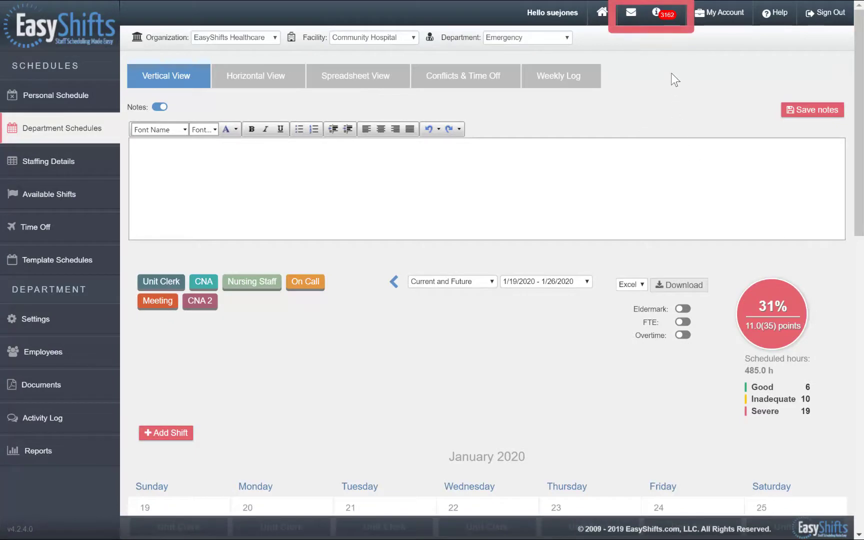
- Open the messages and notifications board and scroll through the notification history
left_click(653, 23)
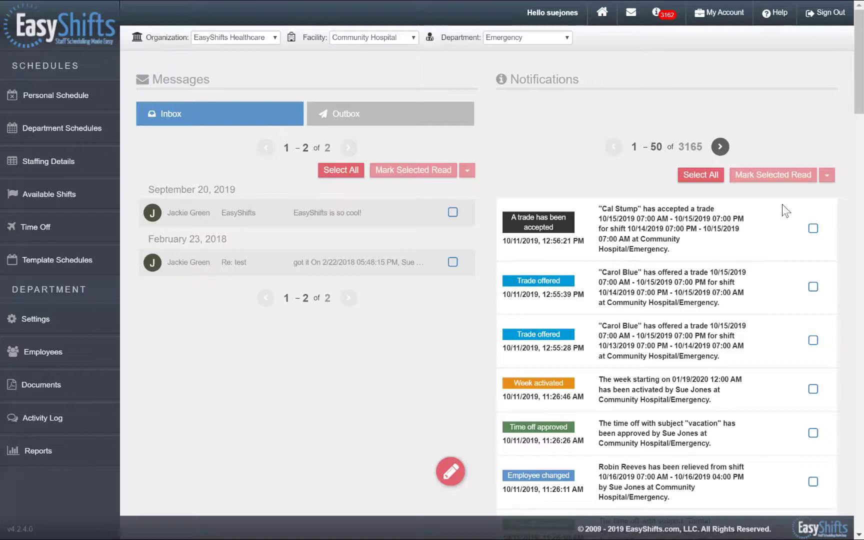
scroll(783, 204, "down", 1)
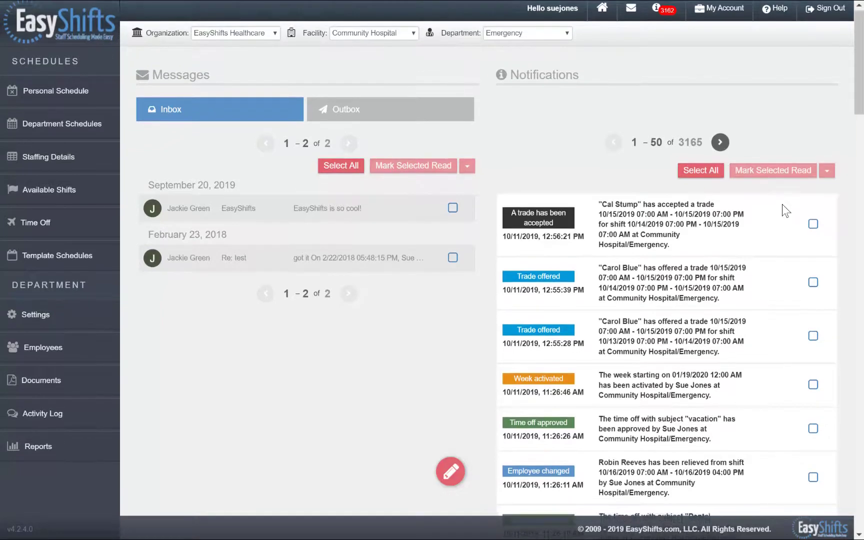
scroll(782, 204, "down", 7)
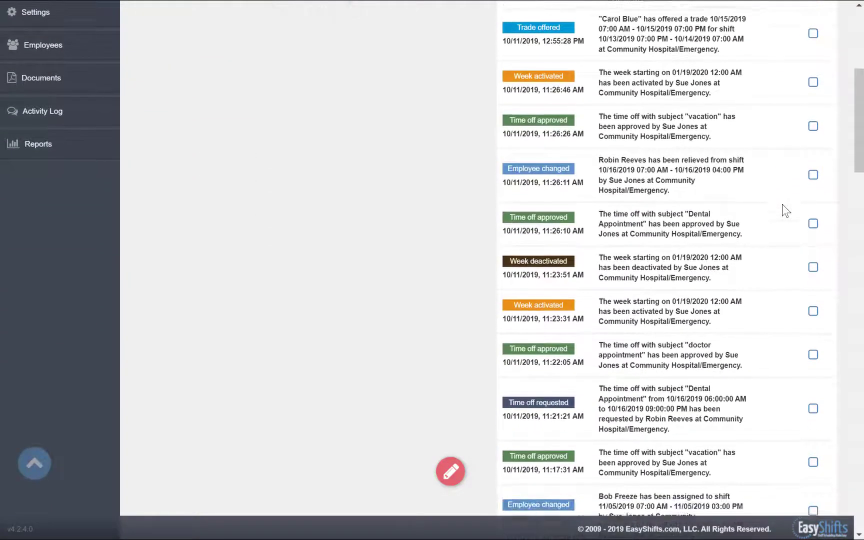
scroll(783, 204, "down", 8)
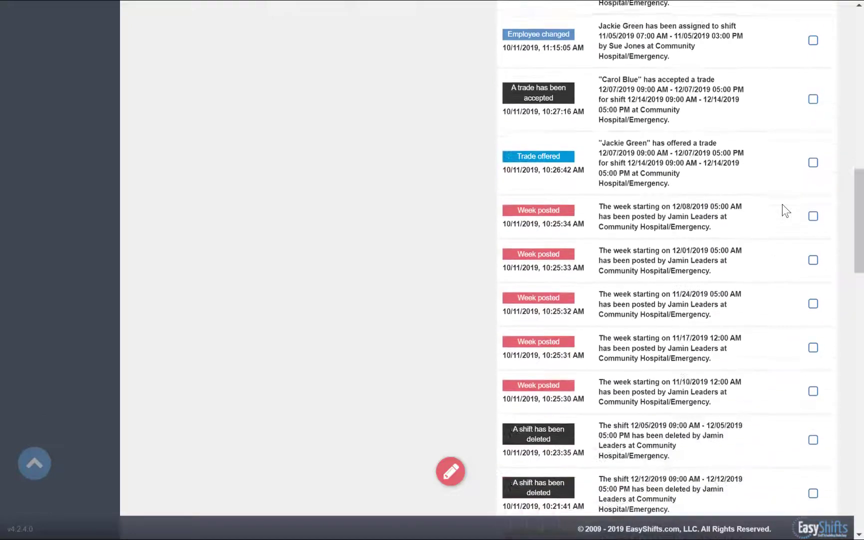
scroll(782, 204, "up", 14)
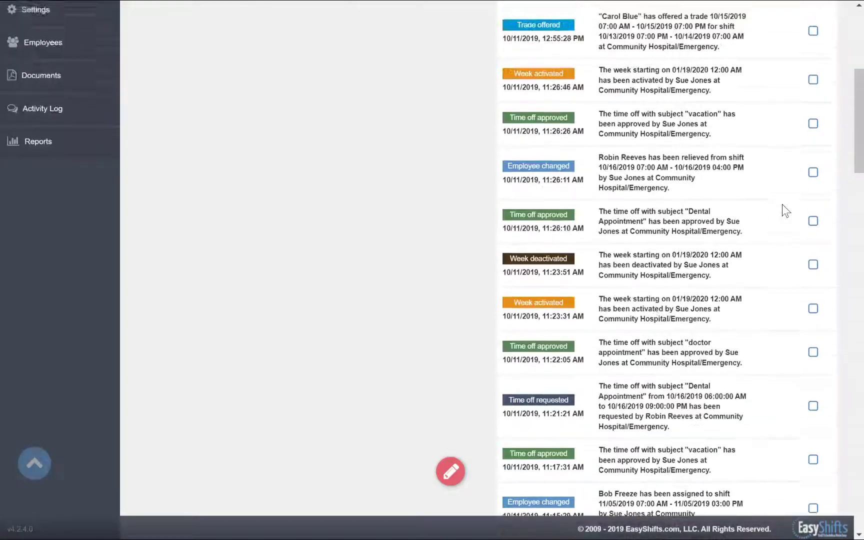
scroll(782, 204, "up", 4)
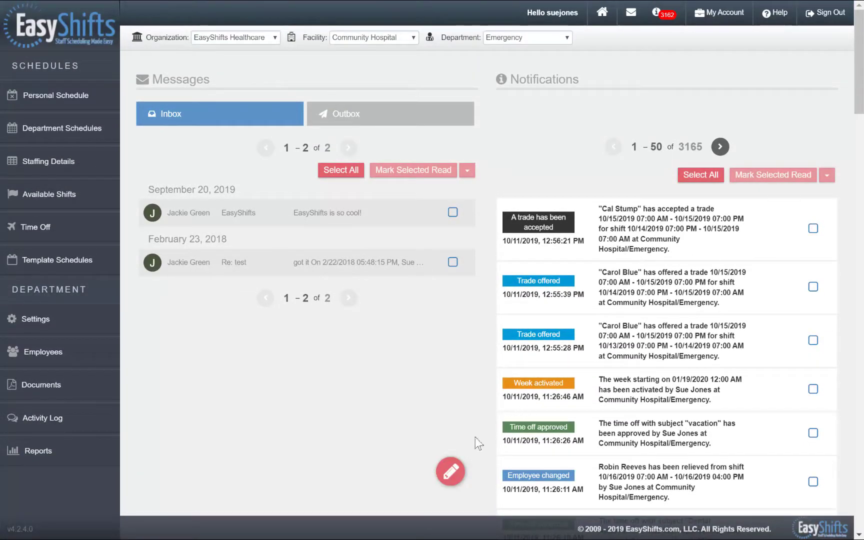
- Address a new message to all CNAs in the Emergency department
left_click(456, 481)
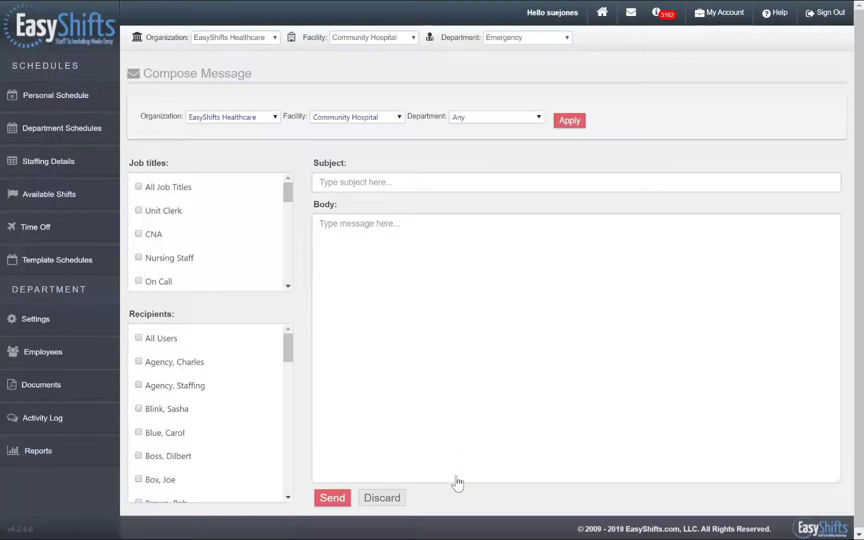
left_click(537, 120)
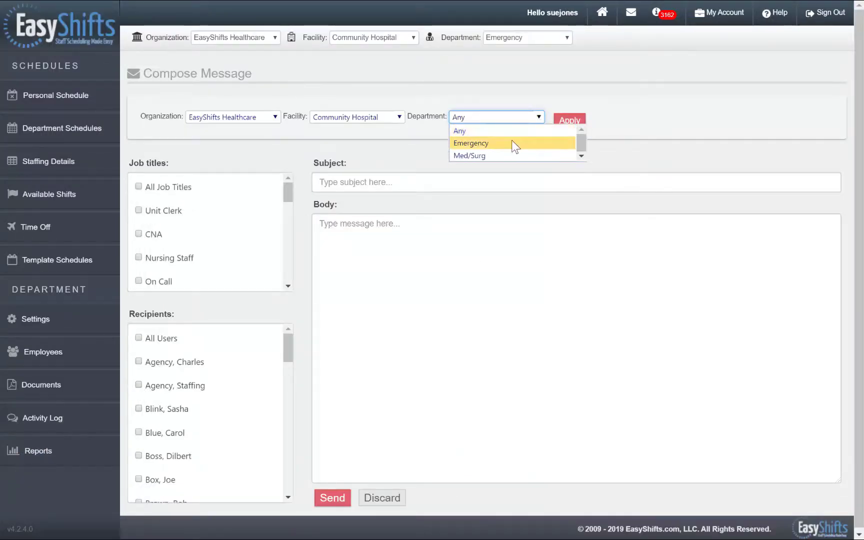
left_click(512, 141)
left_click(564, 121)
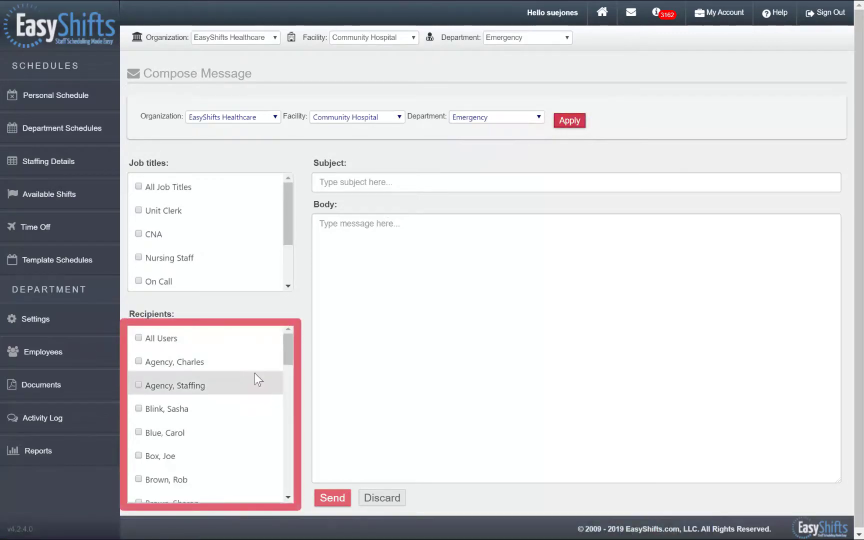
scroll(255, 379, "down", 3)
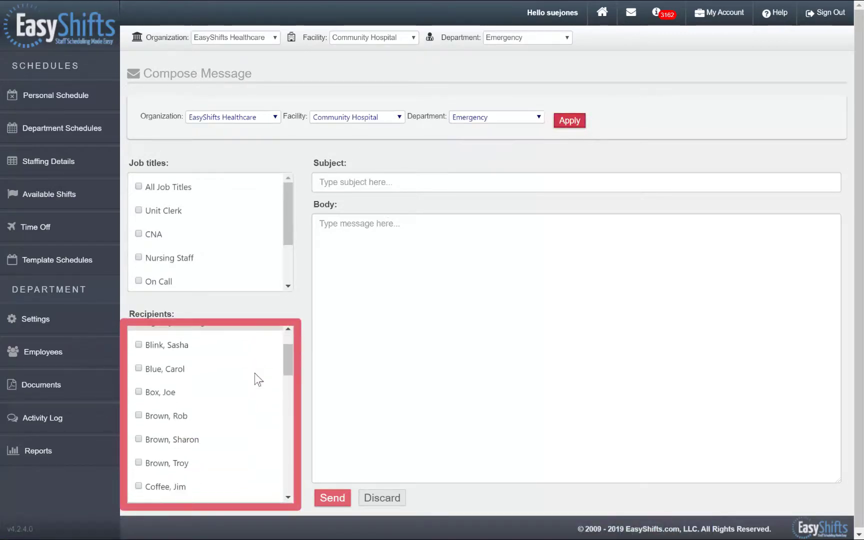
scroll(255, 373, "down", 3)
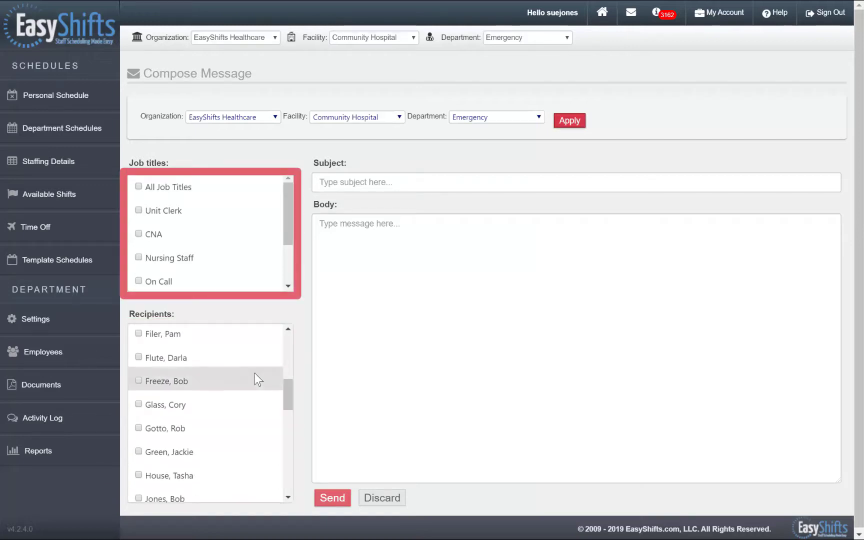
scroll(255, 373, "up", 1)
scroll(255, 374, "up", 5)
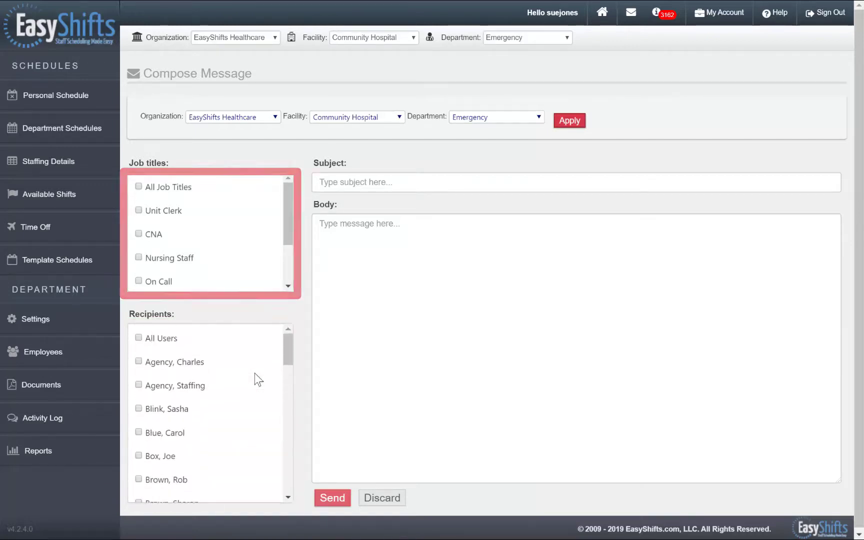
left_click(139, 234)
- Write the 'CNA needed today' subject and the 9-5 call-in body, then send it
left_click(338, 183)
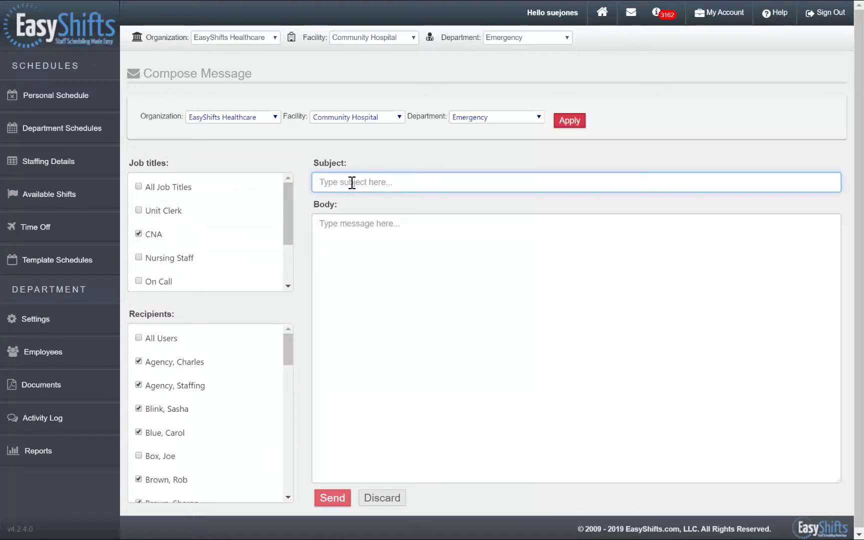
type("CNA ne")
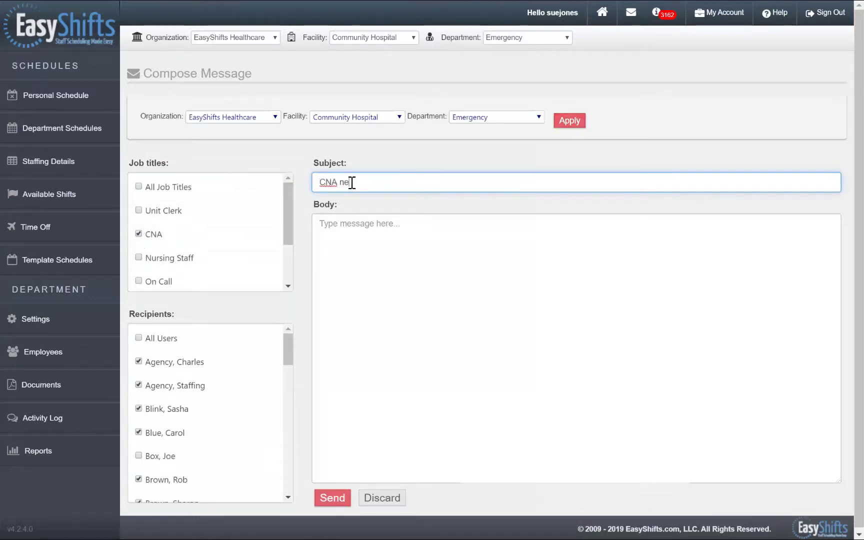
type("eded today")
left_click(370, 246)
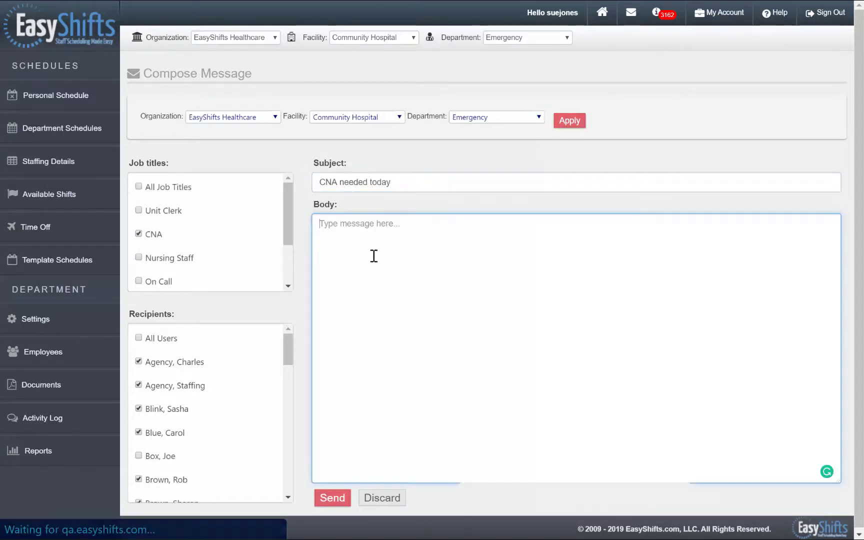
type("We had a call in")
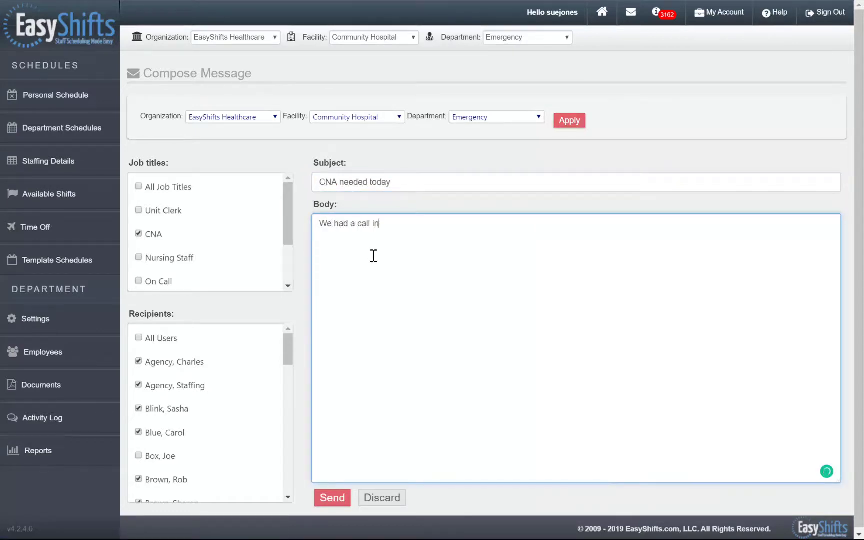
type(" for today from 9-5. Can a")
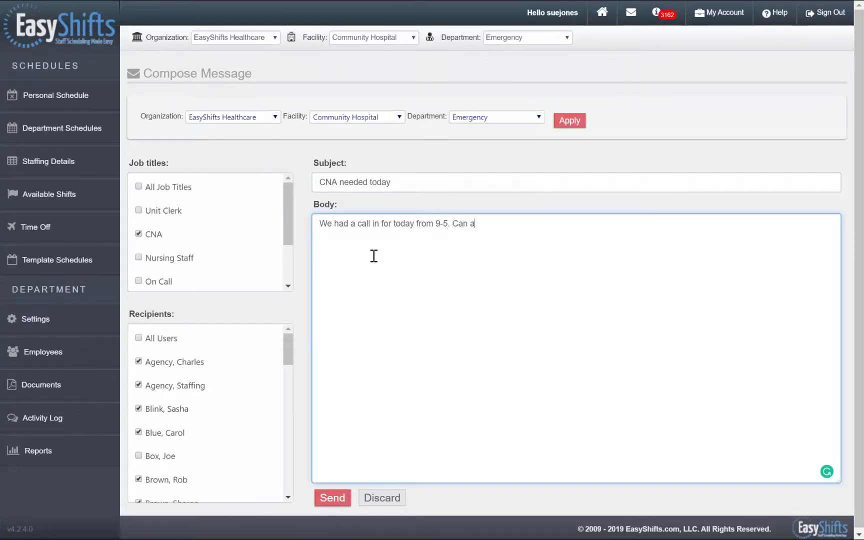
type("nyone pick this up?")
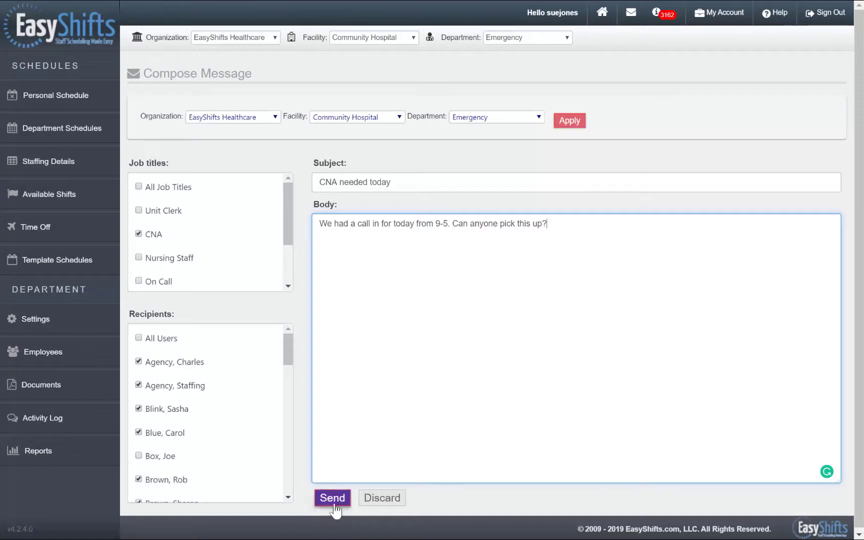
left_click(337, 502)
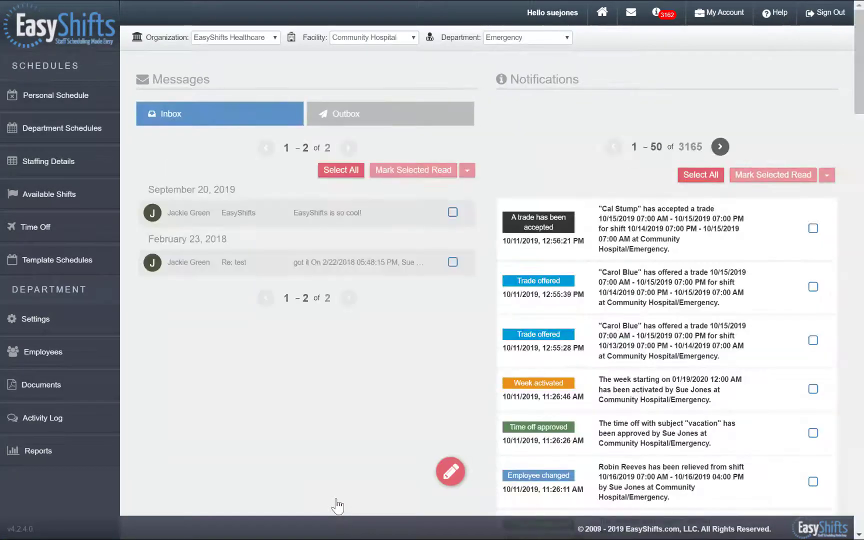
- Check the Outbox for the sent CNA message, then browse the Emergency employee list
left_click(391, 109)
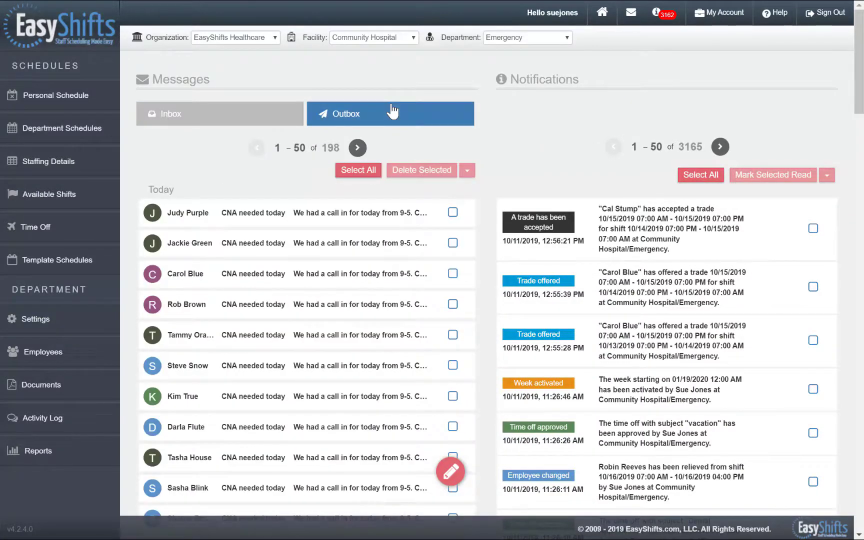
left_click(91, 361)
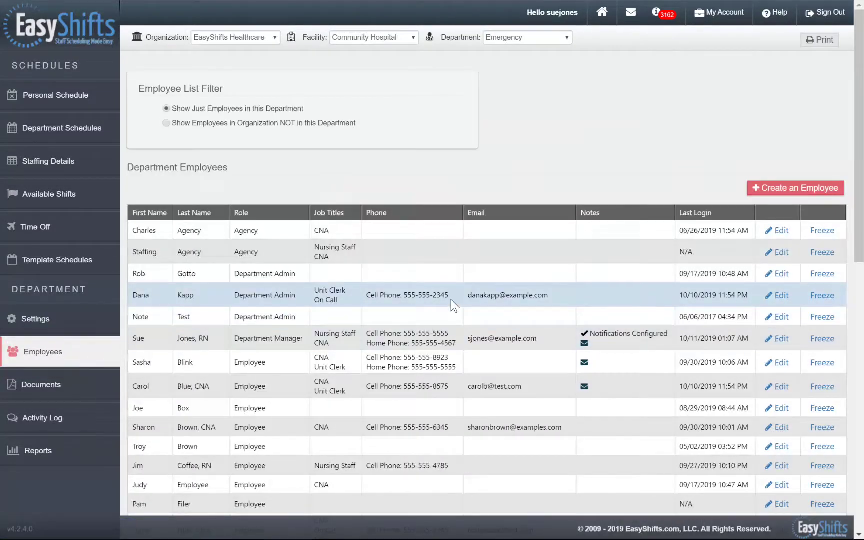
scroll(452, 305, "down", 10)
scroll(452, 305, "up", 10)
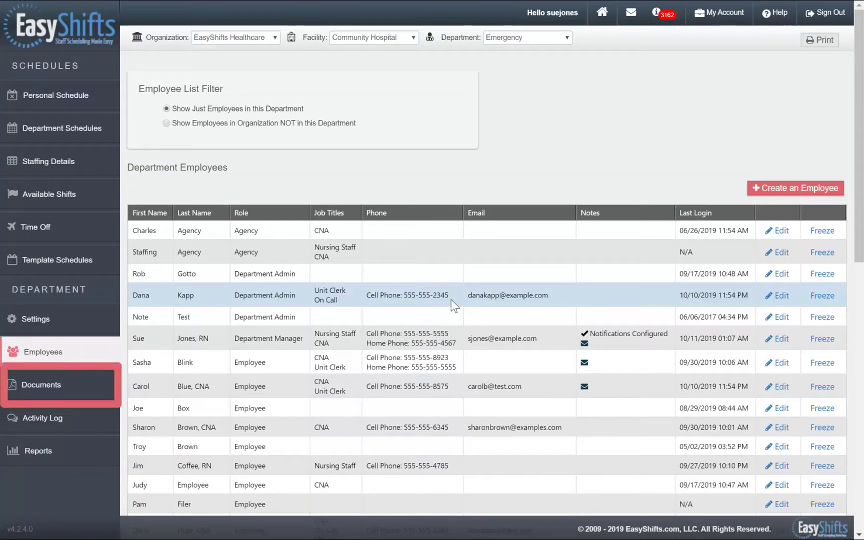
- Show the Documents page with the PTO Policy and EasyShifts User Instructions files
left_click(97, 395)
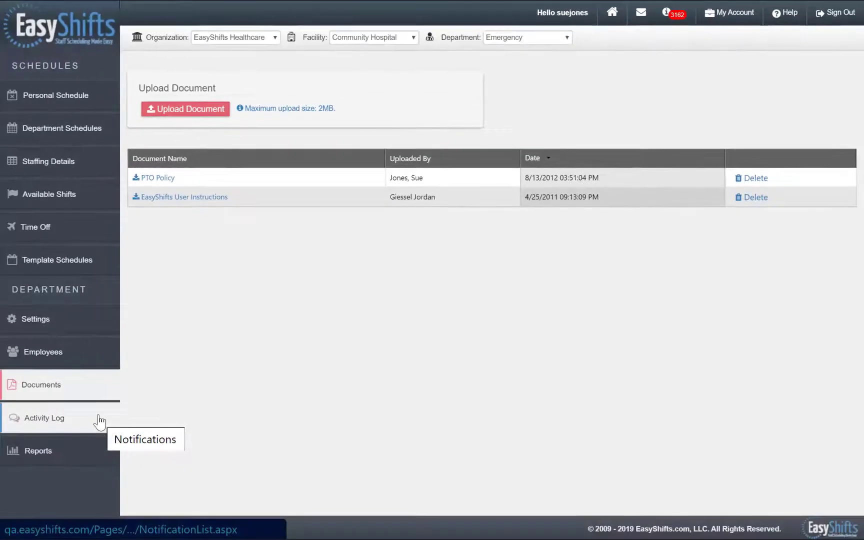
- Scroll through the 7838-event department Activity Log, then bring up the Reports overview
left_click(100, 423)
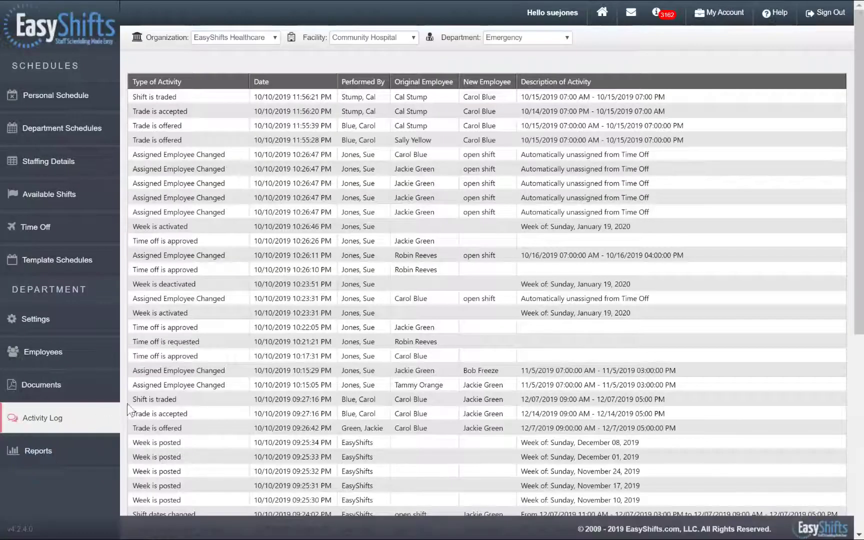
scroll(277, 367, "down", 1)
scroll(275, 362, "down", 3)
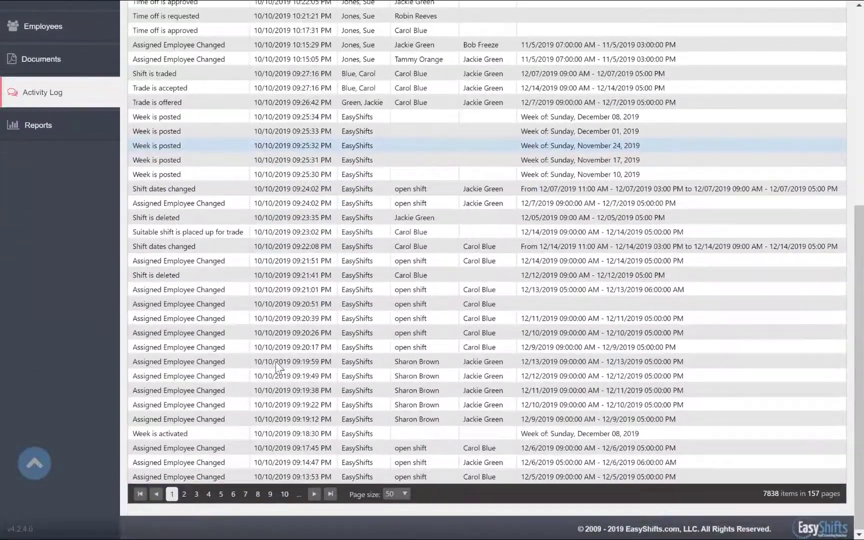
scroll(275, 362, "up", 6)
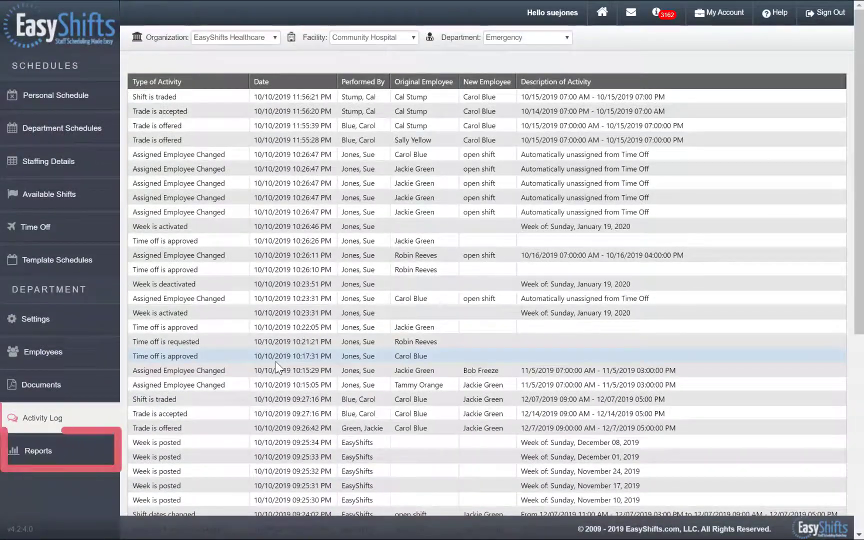
left_click(96, 456)
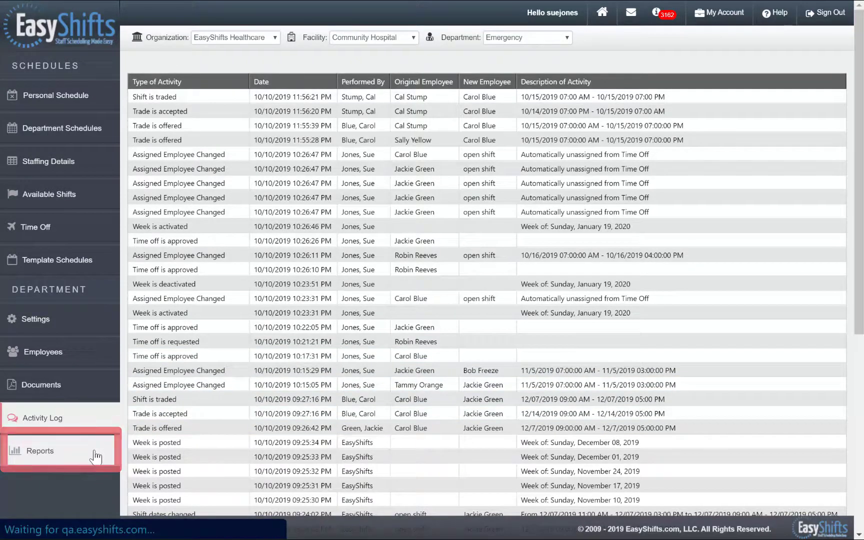